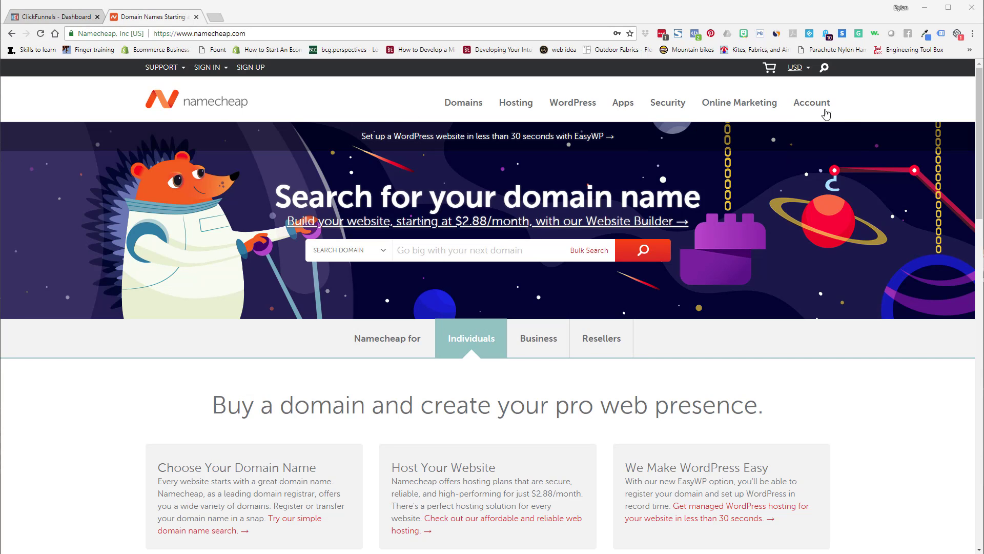
Sign in to the Namecheap account and open the domain list.
mouse_move(824, 110)
left_click(831, 190)
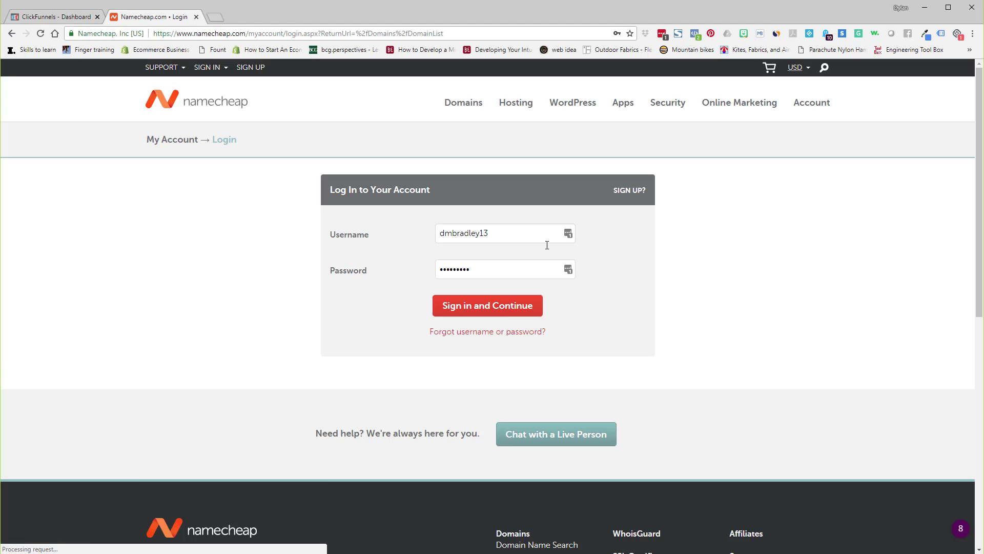
left_click(496, 307)
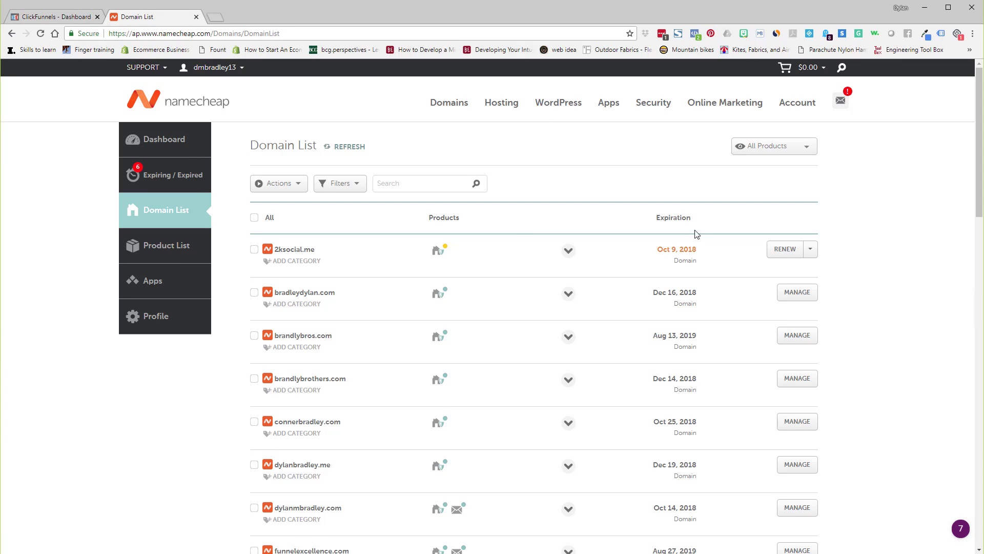
Browse the domain list and open the management page for connerbradley.com.
scroll(855, 268, "down", 1)
scroll(855, 268, "down", 9)
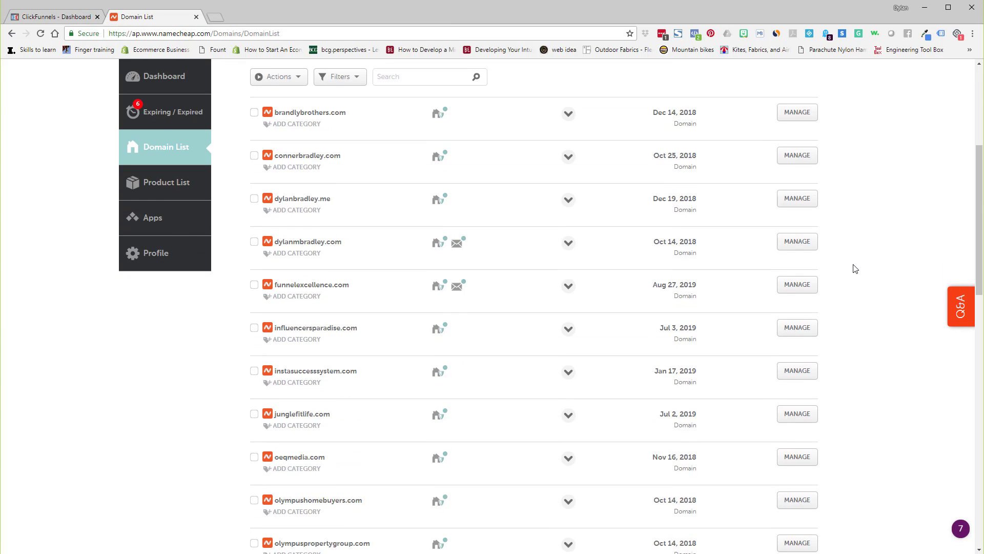
scroll(855, 268, "down", 2)
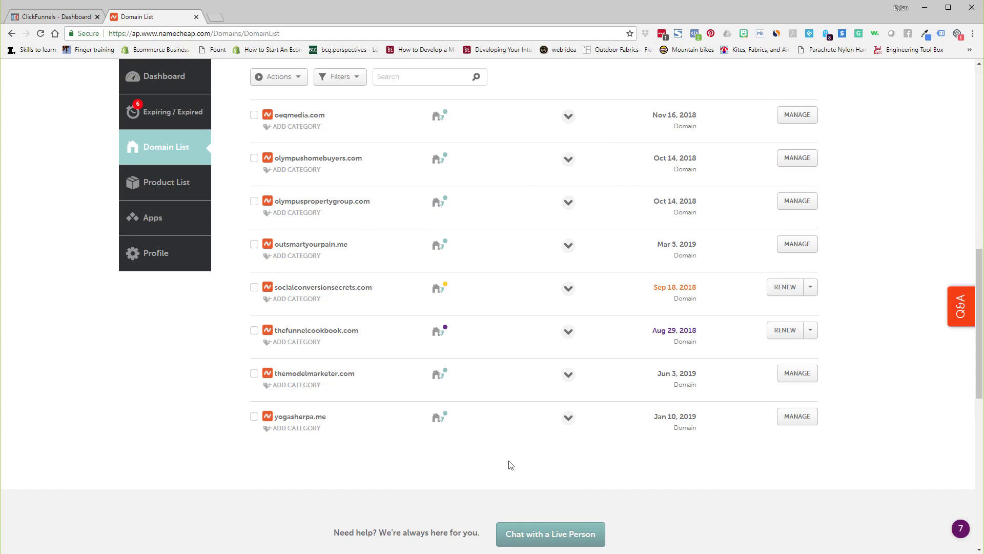
scroll(834, 389, "down", 2)
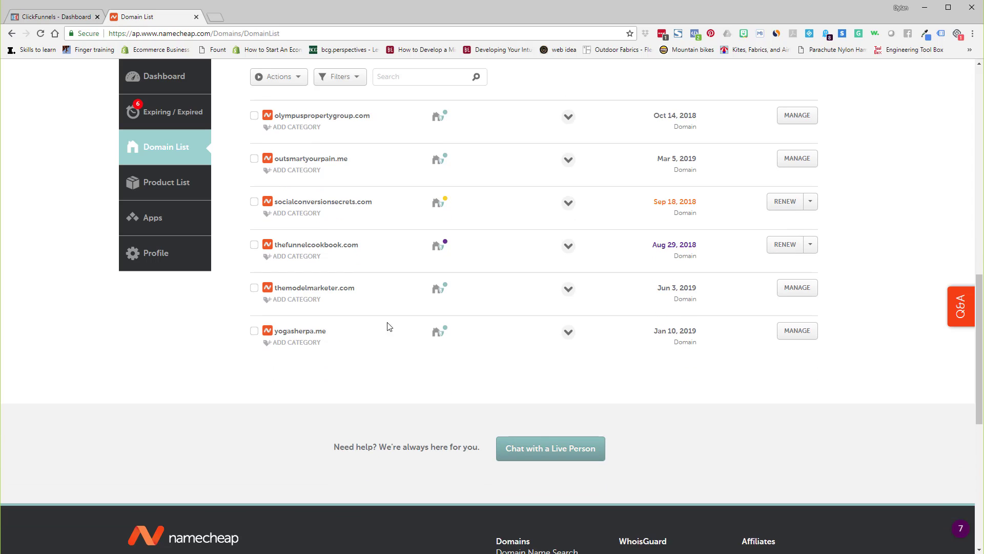
scroll(847, 264, "up", 2)
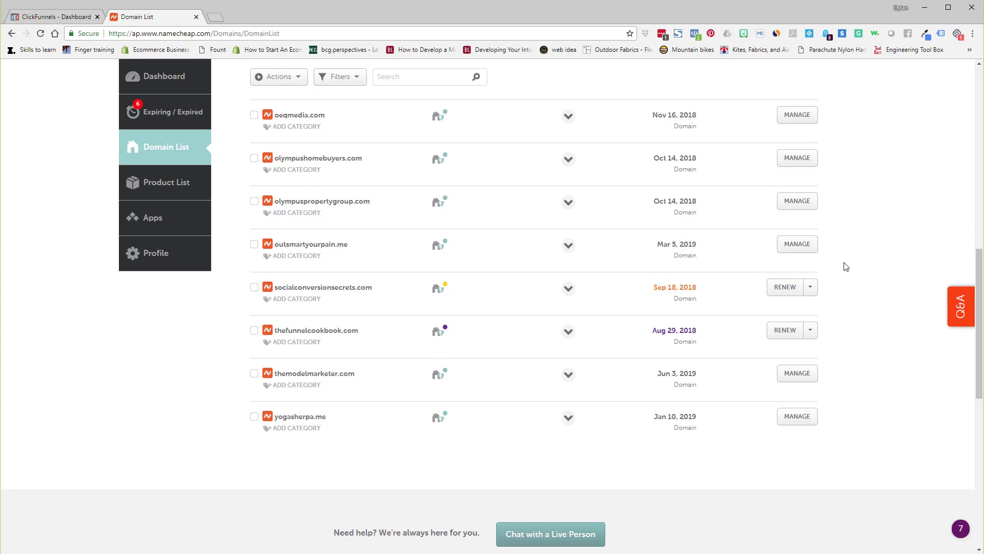
scroll(833, 274, "up", 2)
scroll(377, 144, "up", 6)
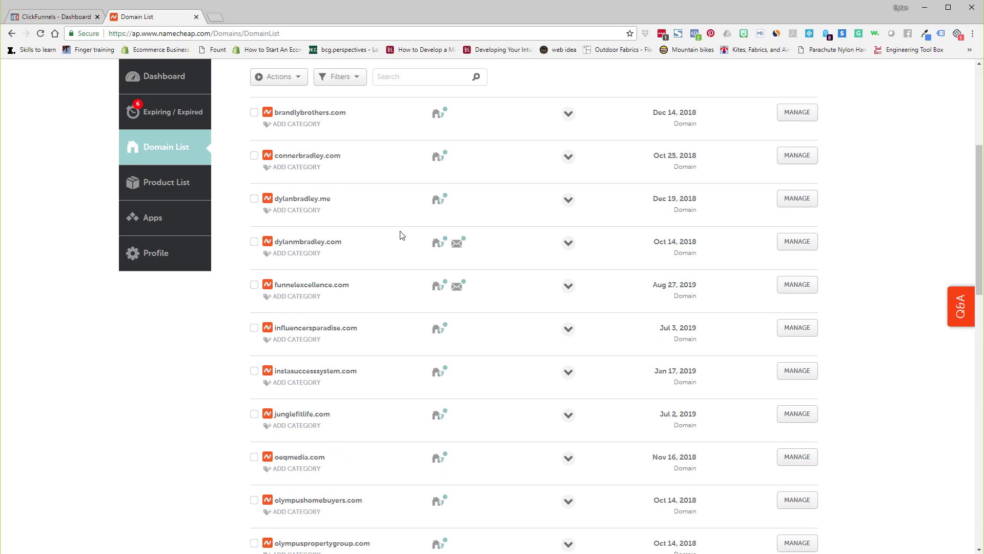
scroll(365, 241, "up", 2)
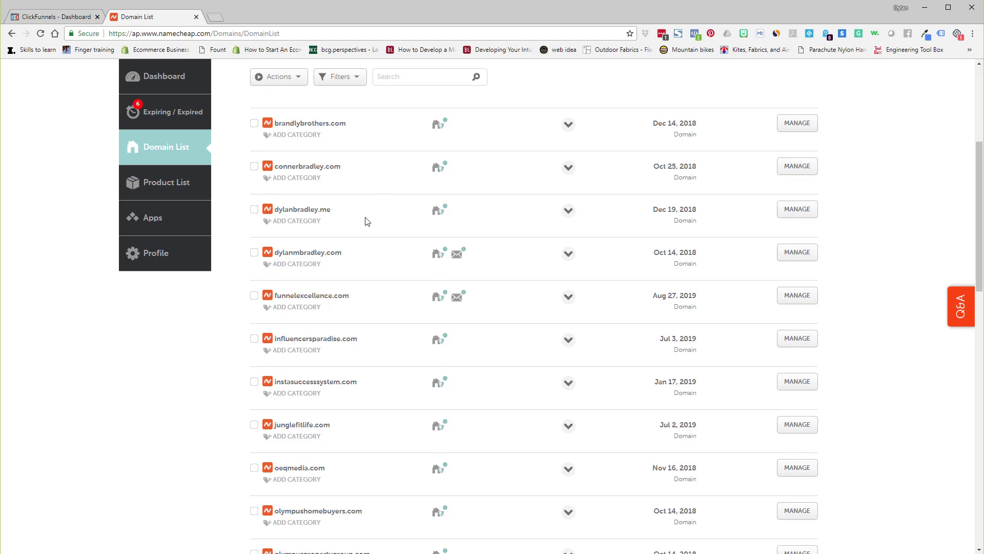
scroll(365, 213, "up", 4)
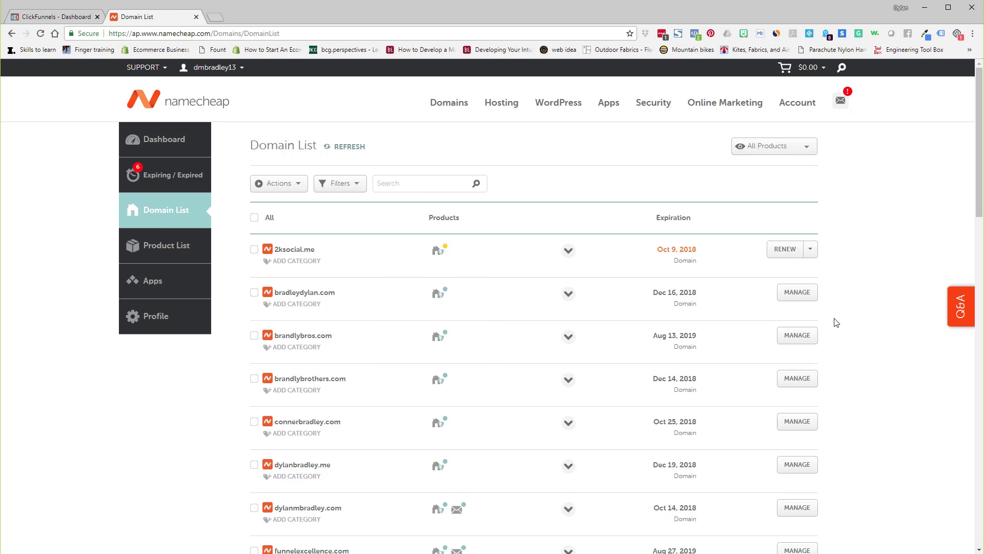
scroll(689, 328, "down", 2)
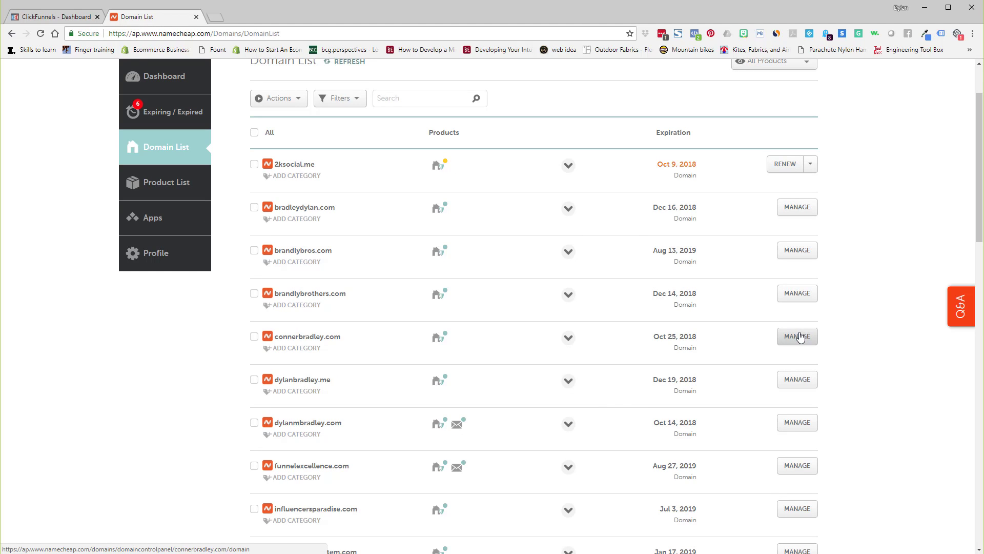
left_click(798, 336)
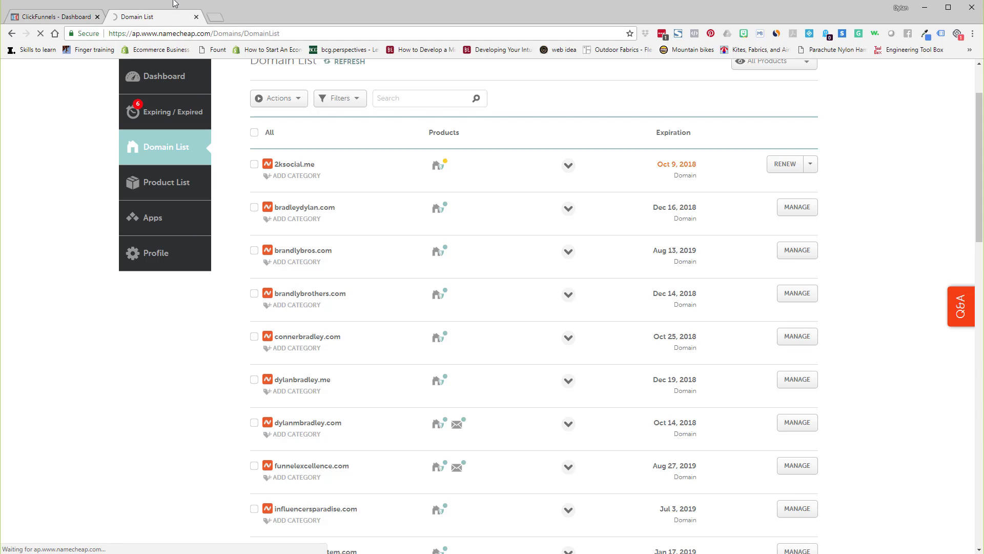
Switch to the ClickFunnels dashboard and open the Domains settings from the account menu.
left_click(49, 17)
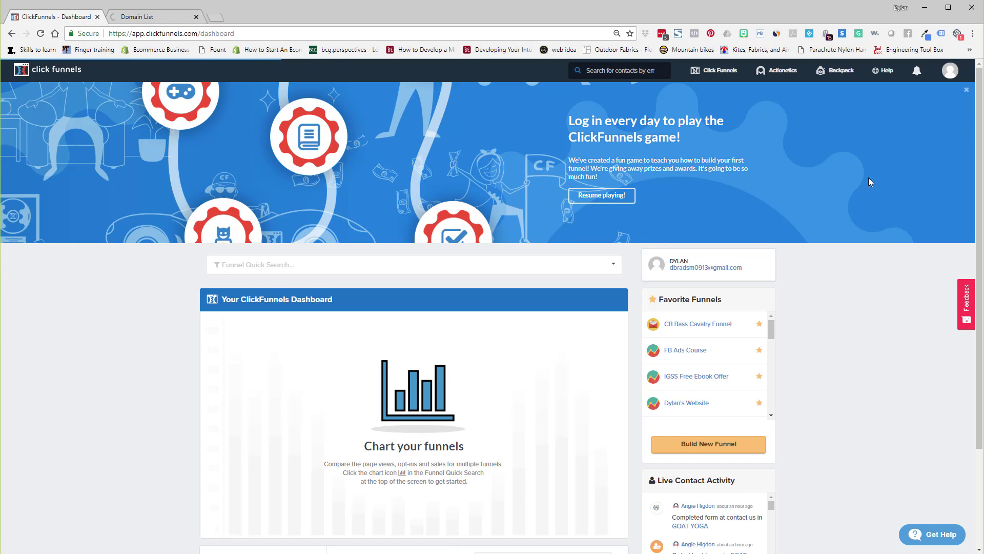
left_click(950, 70)
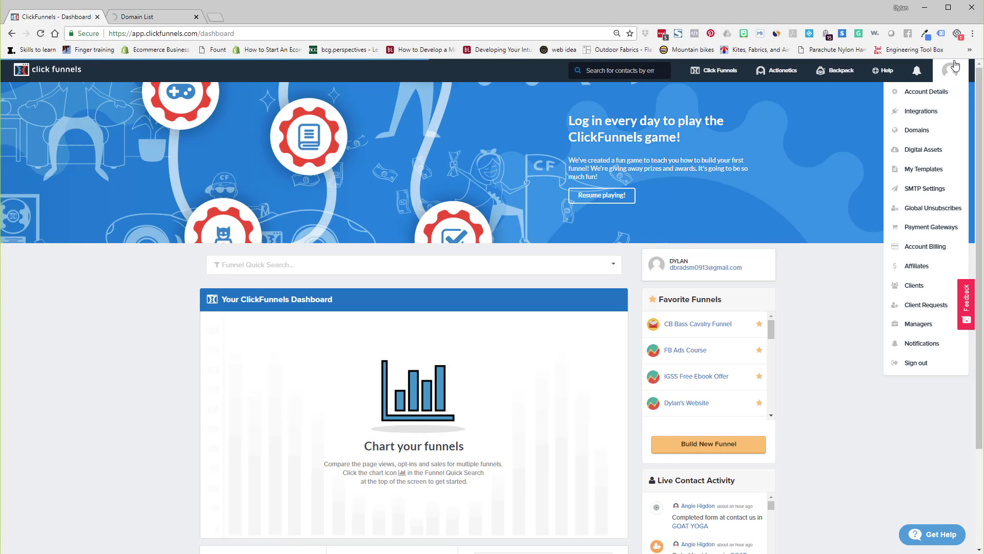
left_click(947, 135)
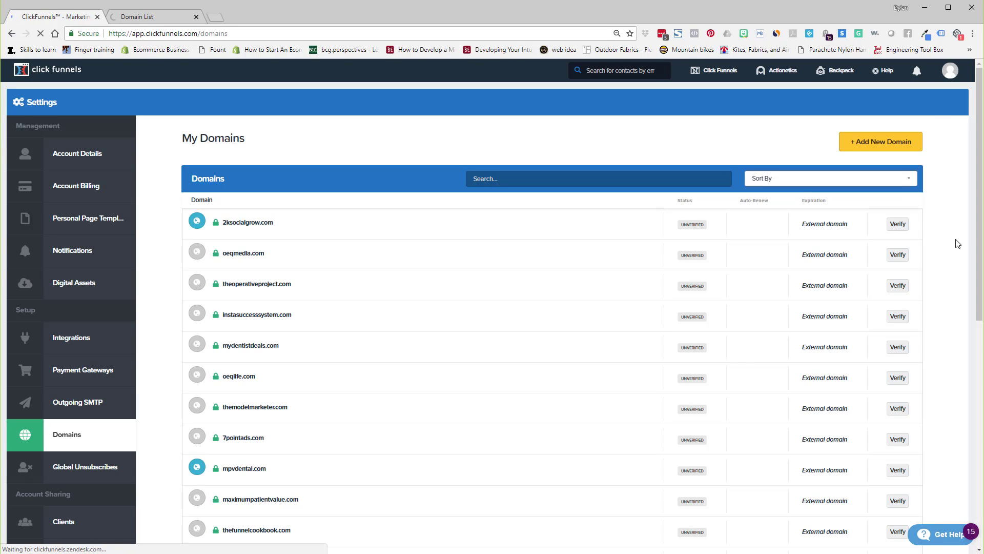
Start adding a new domain and choose to use an existing domain.
left_click_drag(977, 181, 975, 299)
scroll(955, 235, "up", 9)
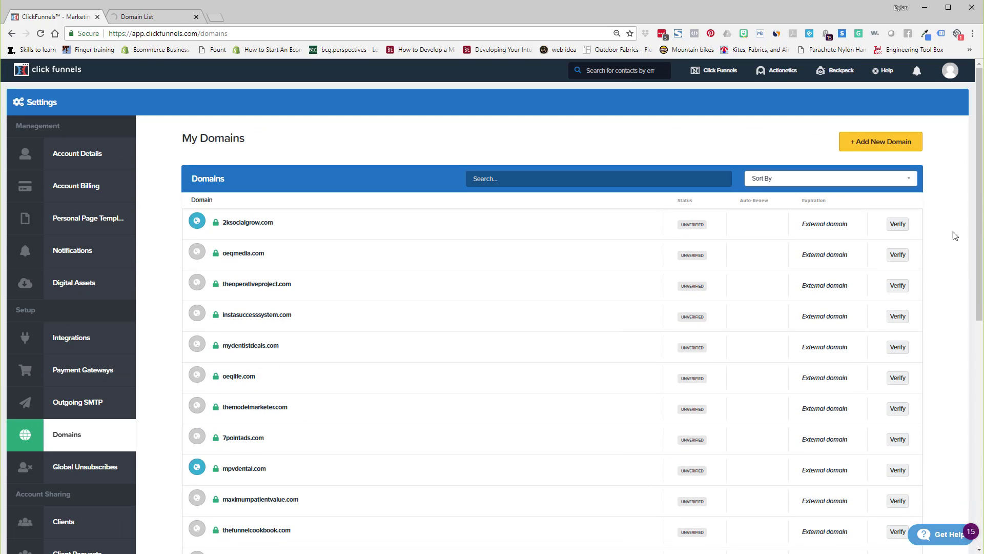
left_click(865, 142)
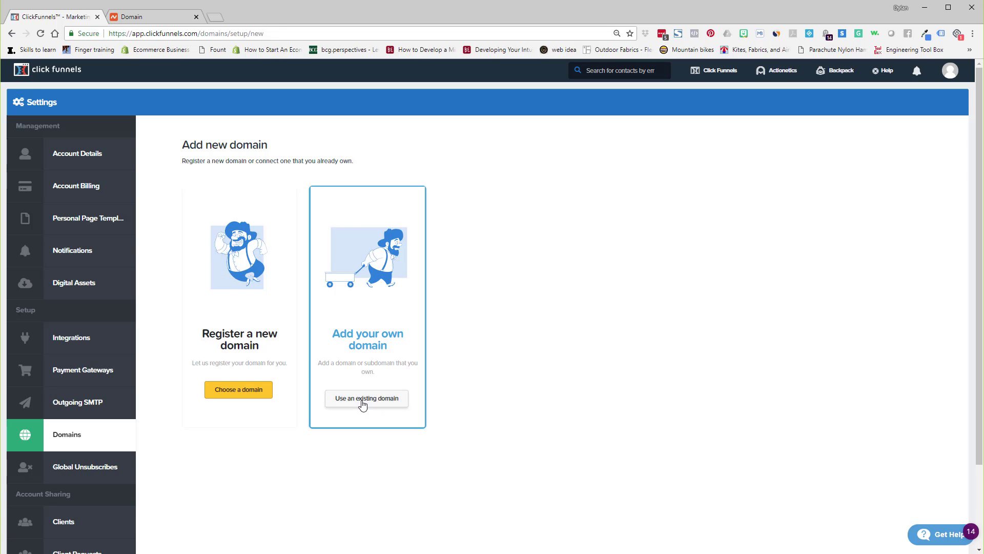
left_click(362, 405)
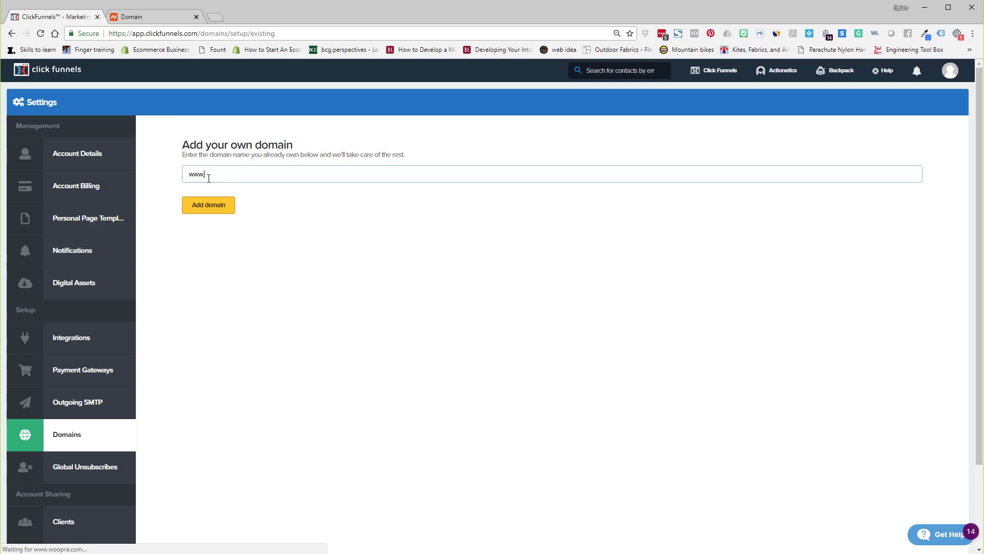
left_click(172, 17)
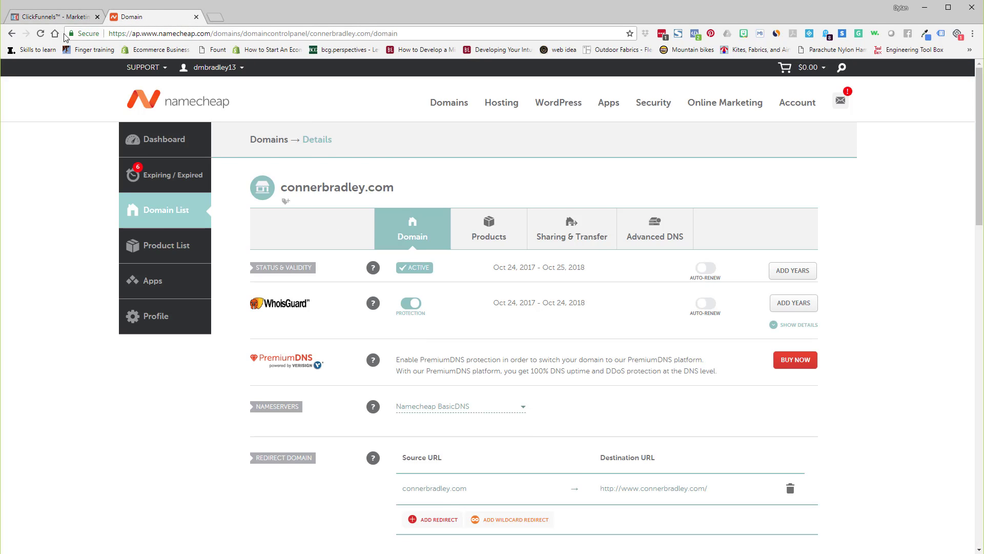
left_click(65, 17)
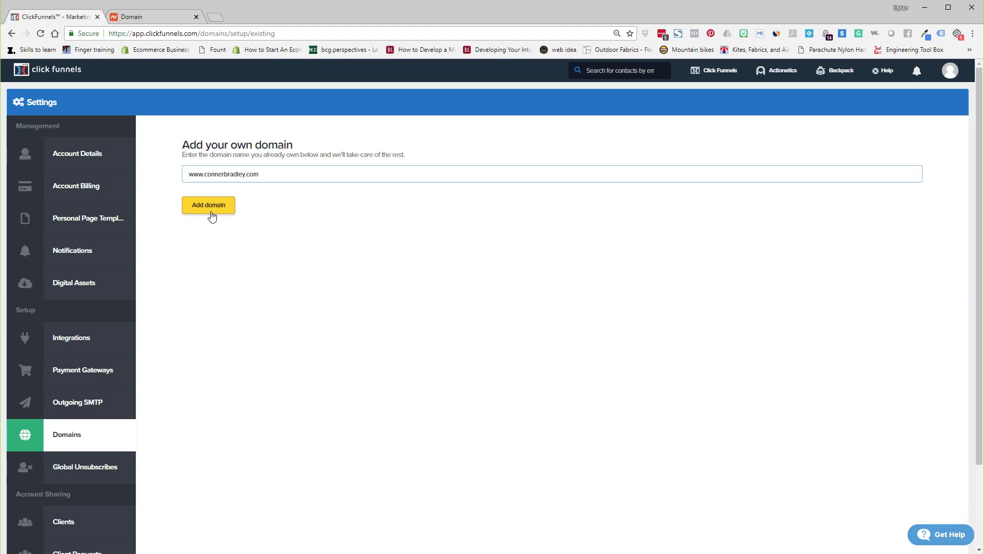
left_click(220, 207)
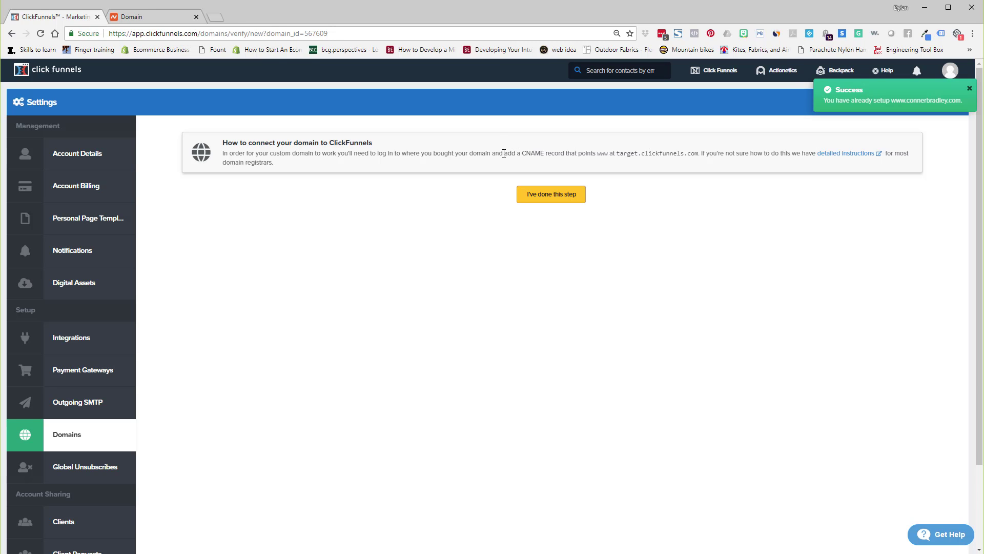
Copy the CNAME target target.clickfunnels.com from the domain connection instructions.
left_click_drag(504, 153, 698, 151)
left_click(700, 199)
left_click_drag(618, 151, 698, 150)
key("ctrl+c")
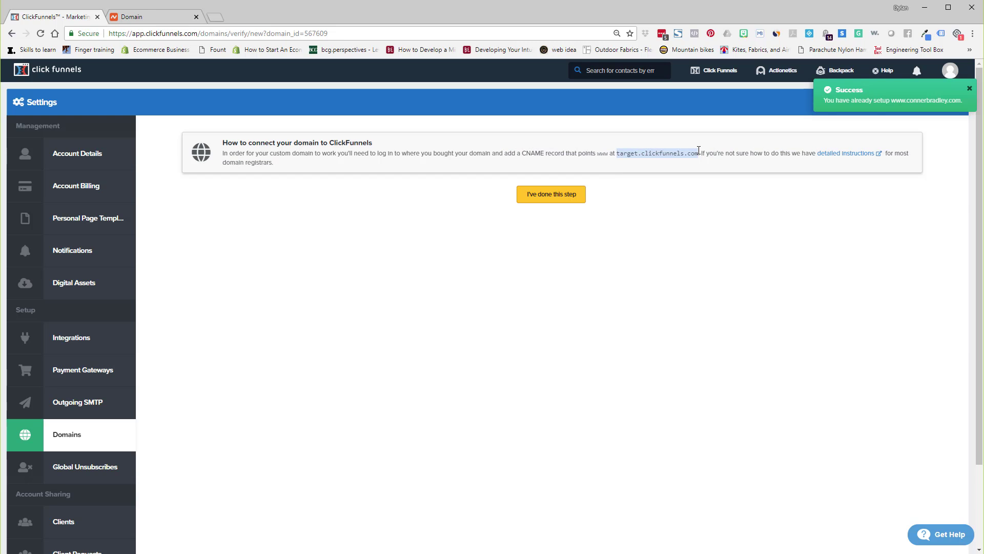
left_click(715, 200)
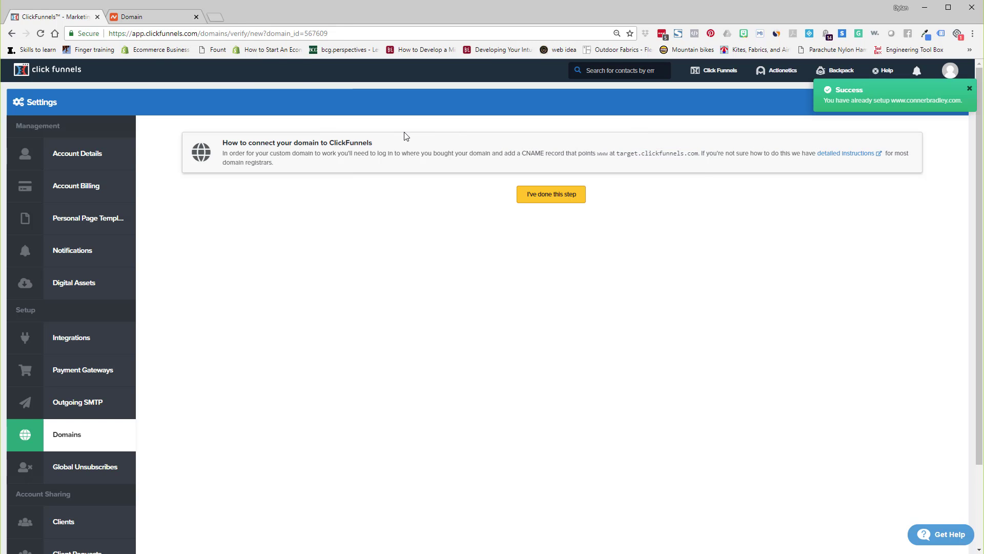
Return to the connerbradley.com management page on Namecheap and open its Advanced DNS settings.
left_click(149, 16)
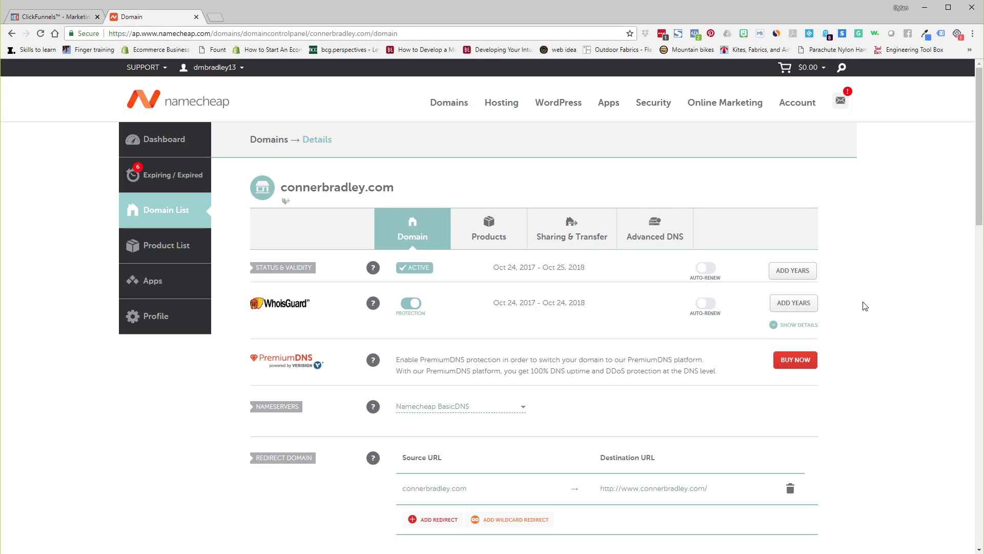
scroll(867, 307, "down", 5)
scroll(866, 307, "up", 3)
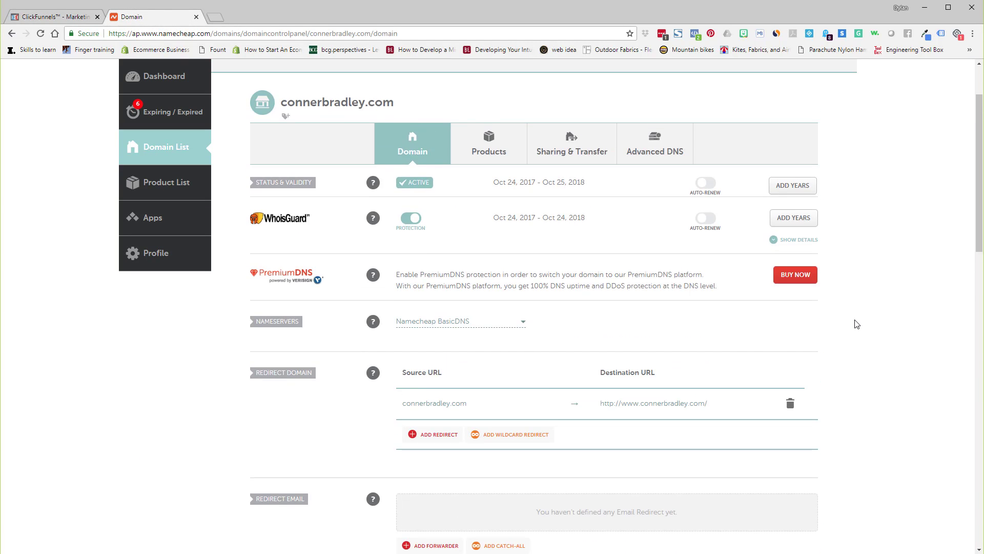
left_click(667, 155)
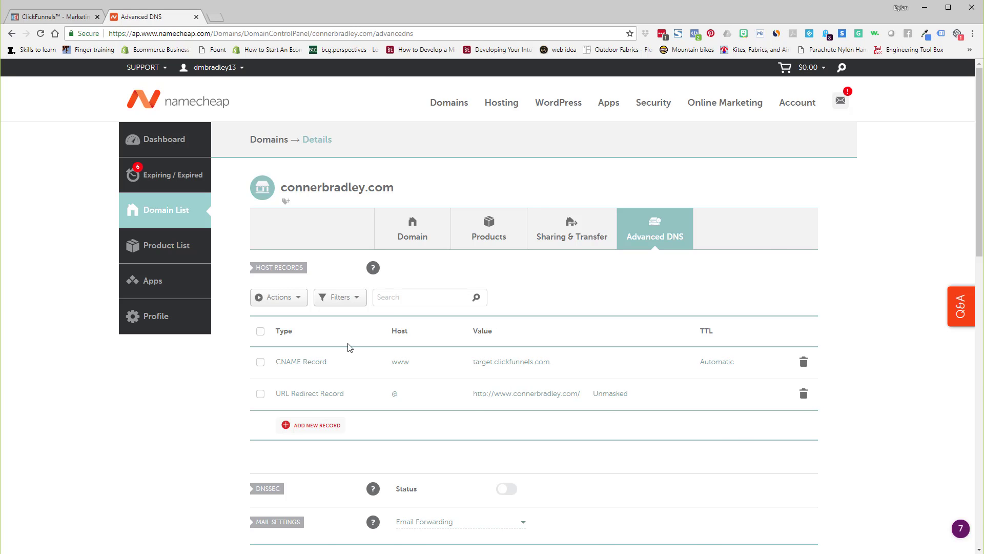
left_click(313, 425)
scroll(314, 430, "down", 4)
left_click(358, 221)
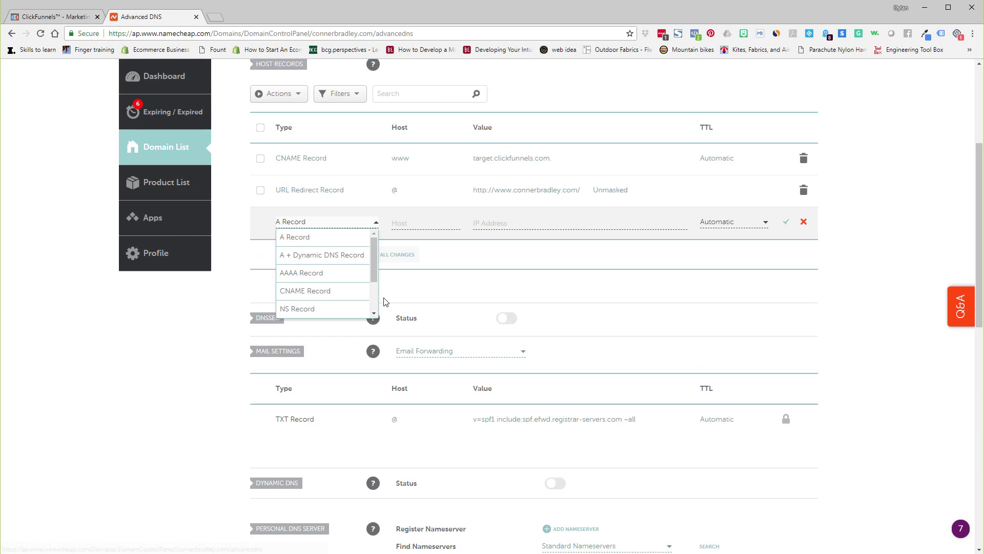
left_click(325, 291)
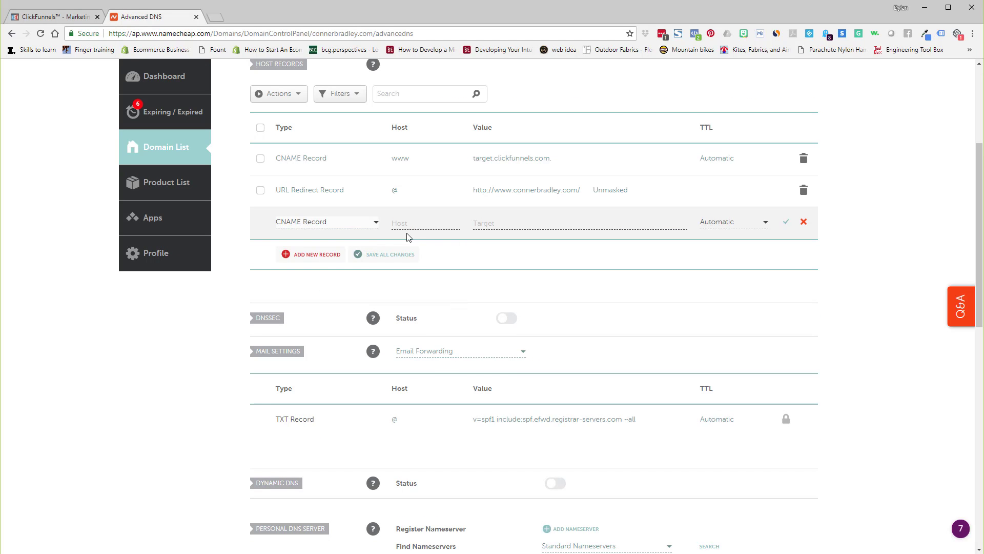
left_click(423, 219)
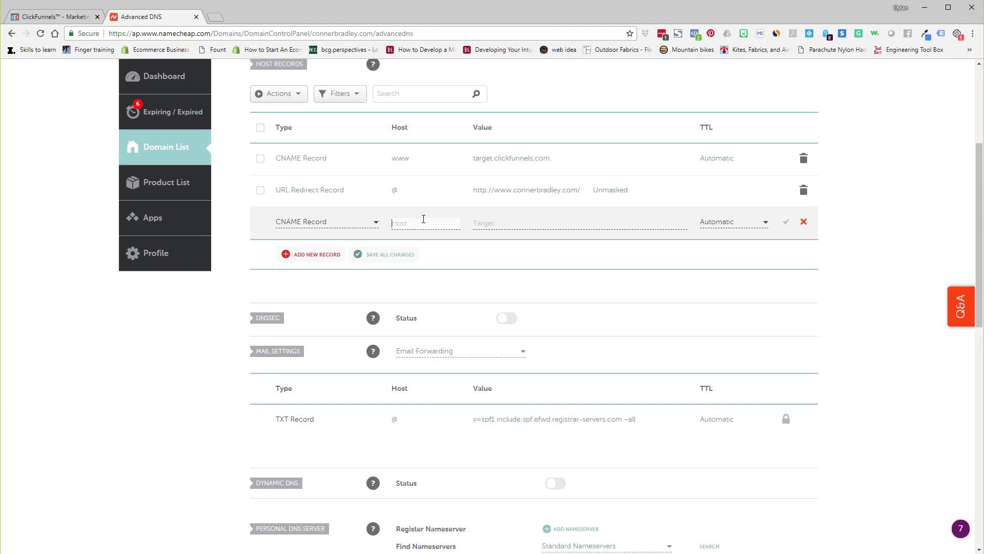
left_click(477, 226)
key("ctrl+v")
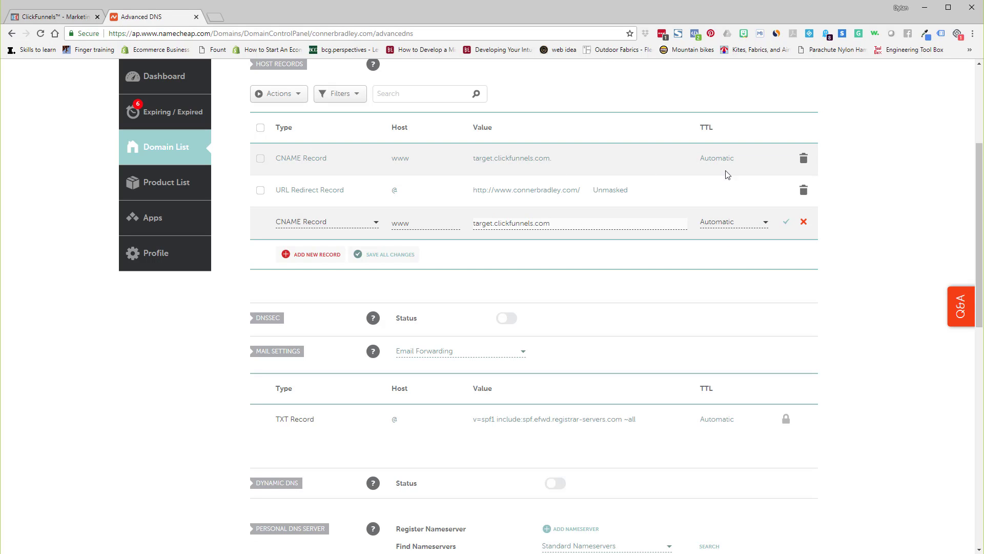
left_click(803, 219)
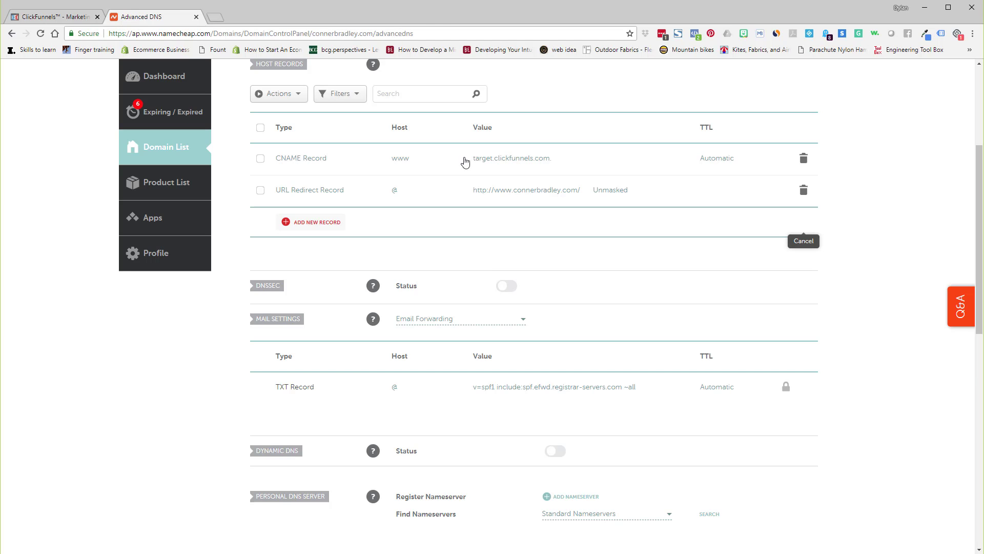
Try to confirm in ClickFunnels that the CNAME step is done, returning to the instructions page.
left_click(58, 19)
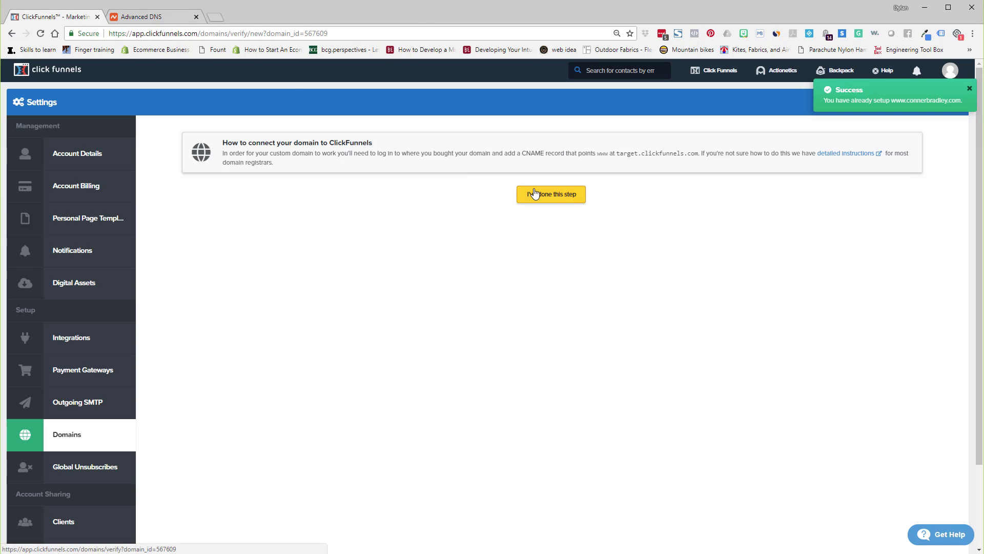
left_click(533, 194)
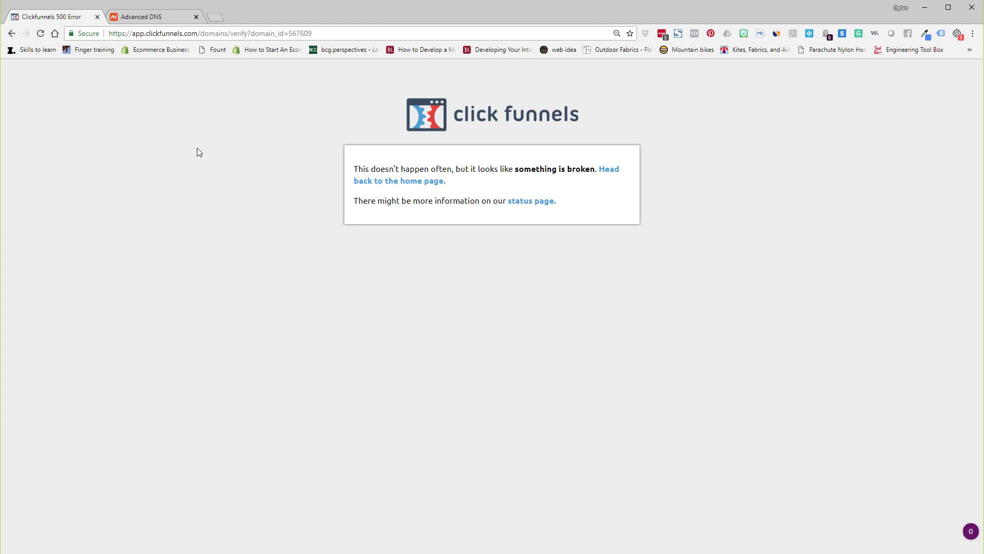
left_click(11, 34)
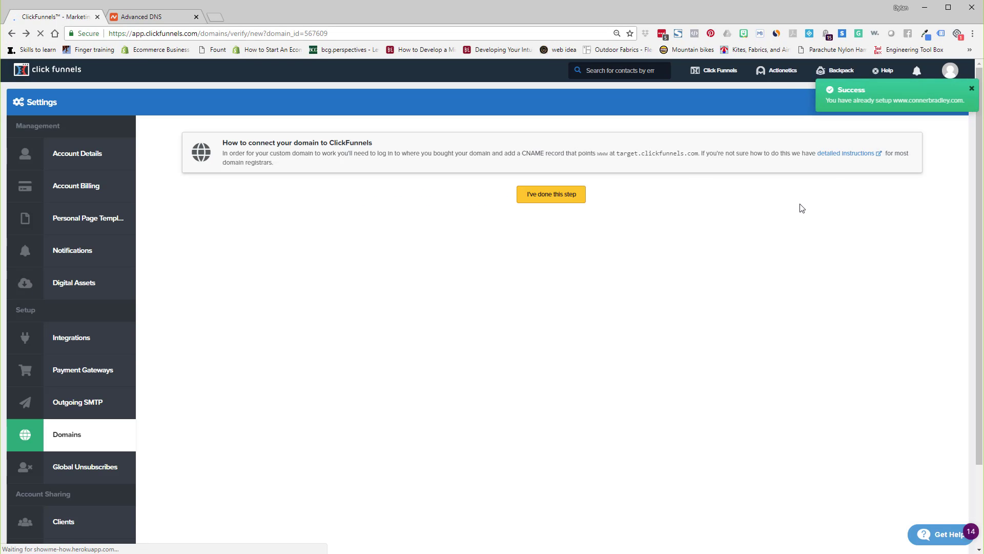
Dismiss the success notice and go back to the ClickFunnels domains list.
left_click(969, 88)
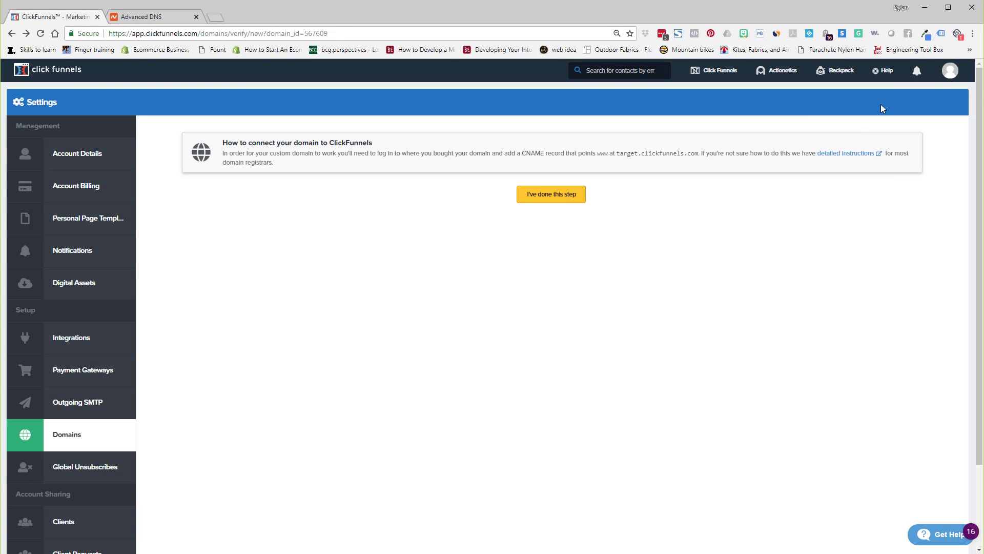
left_click(947, 82)
left_click(944, 136)
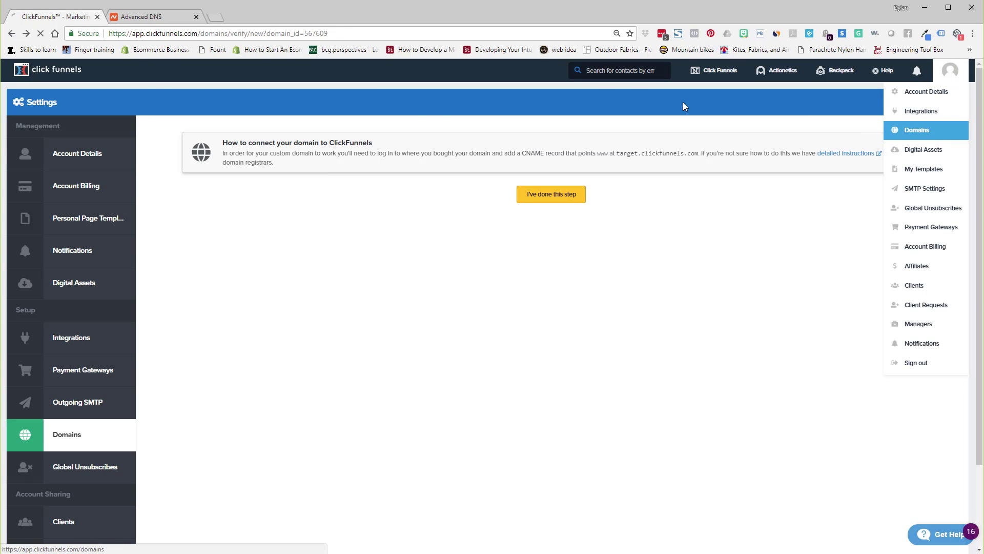
scroll(625, 340, "down", 7)
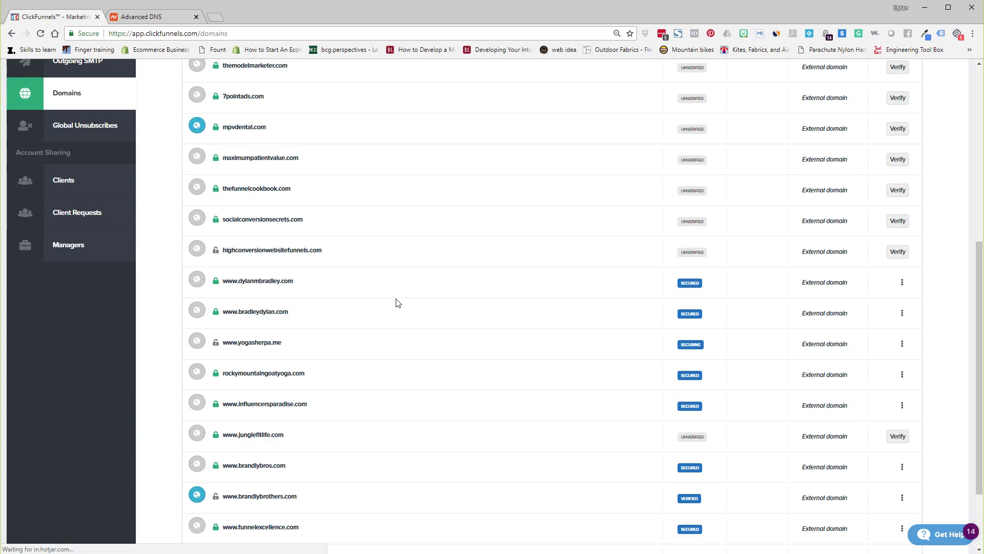
scroll(410, 271, "down", 2)
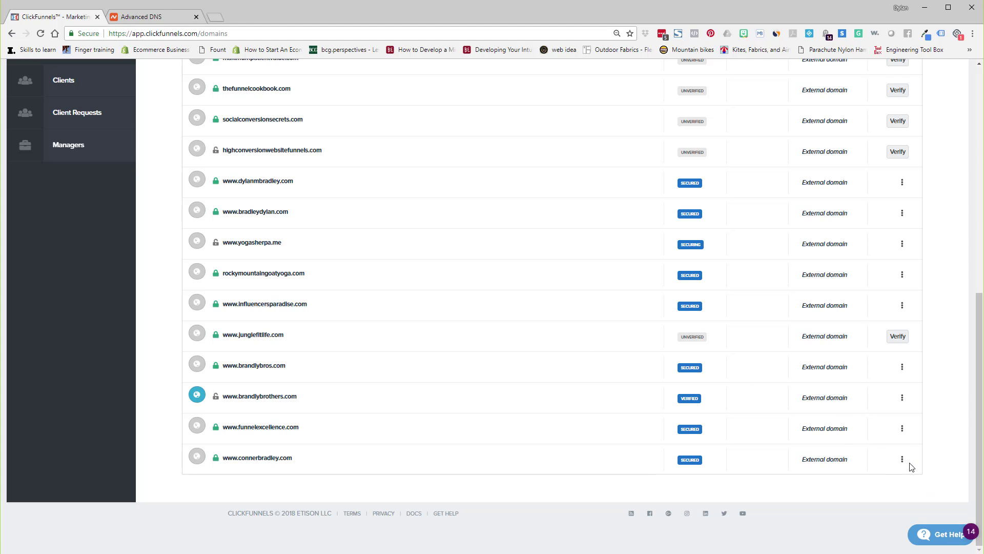
scroll(722, 360, "up", 3)
scroll(721, 351, "down", 3)
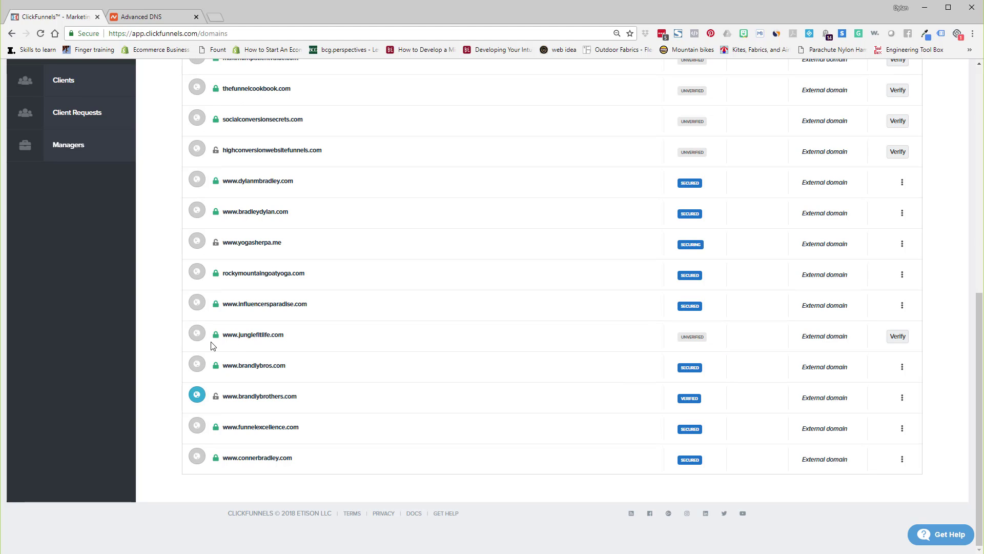
left_click(899, 338)
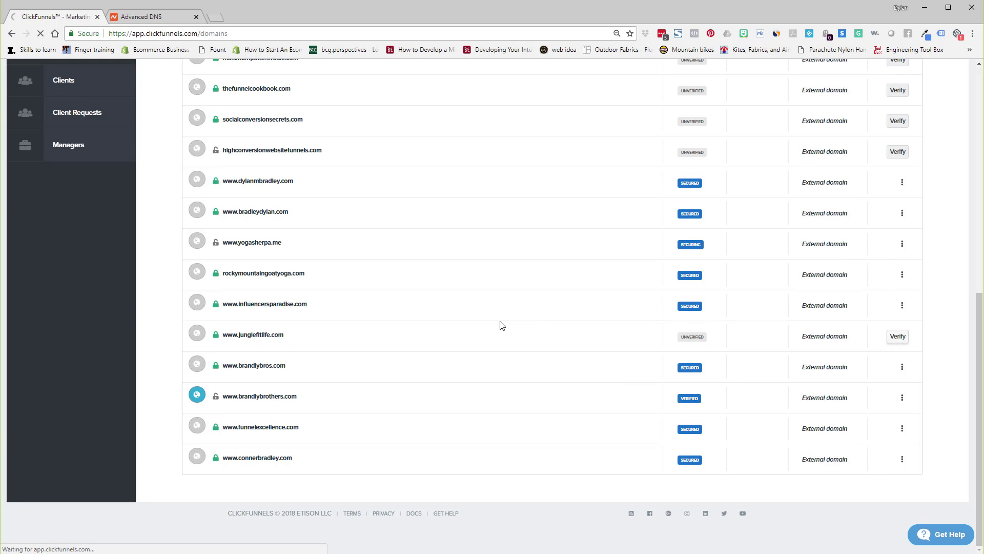
scroll(606, 321, "down", 6)
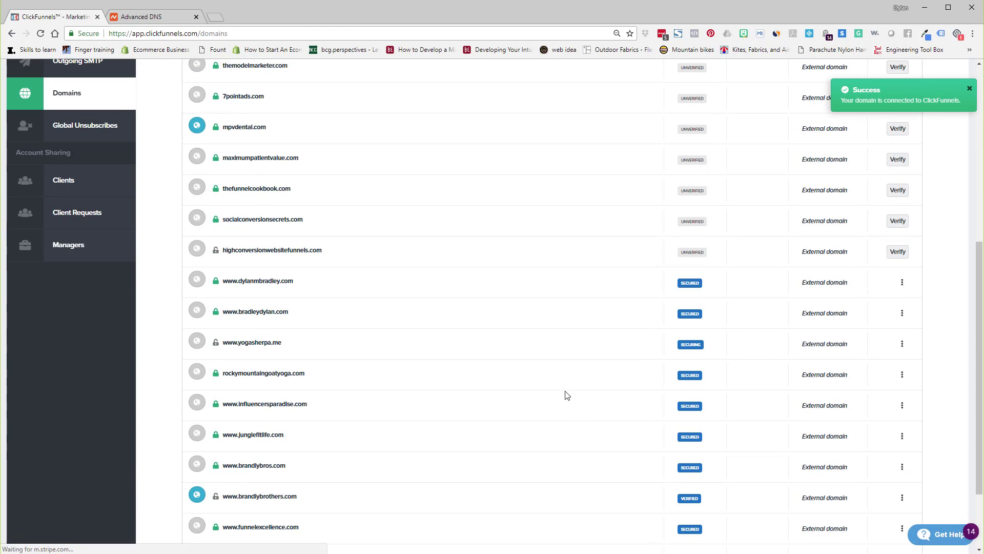
scroll(564, 442, "down", 1)
scroll(564, 442, "down", 1)
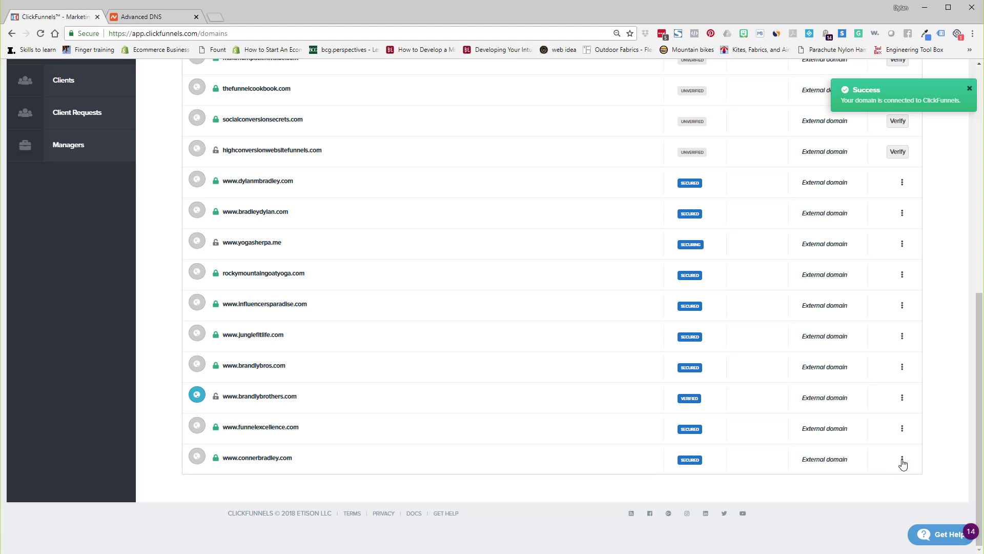
left_click(902, 459)
left_click(922, 462)
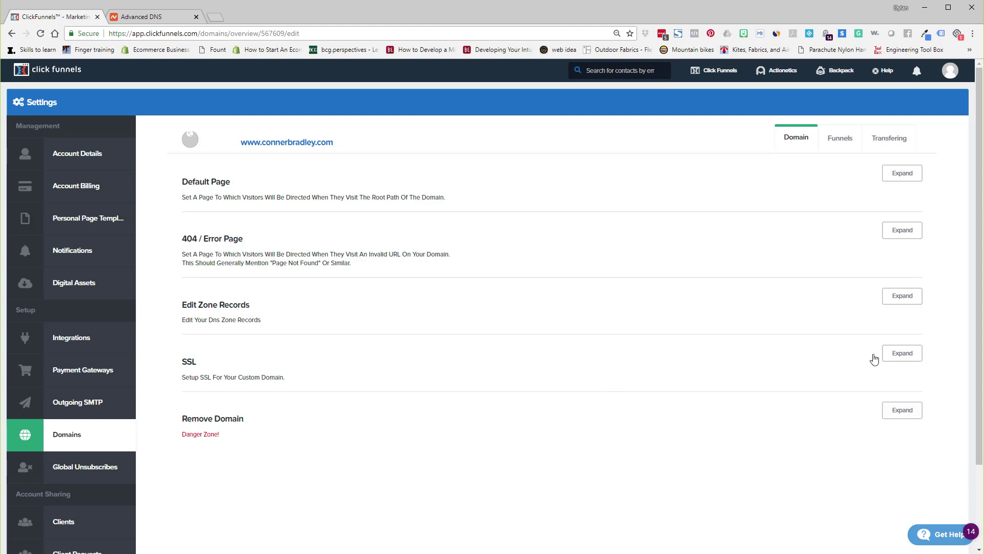
left_click(900, 358)
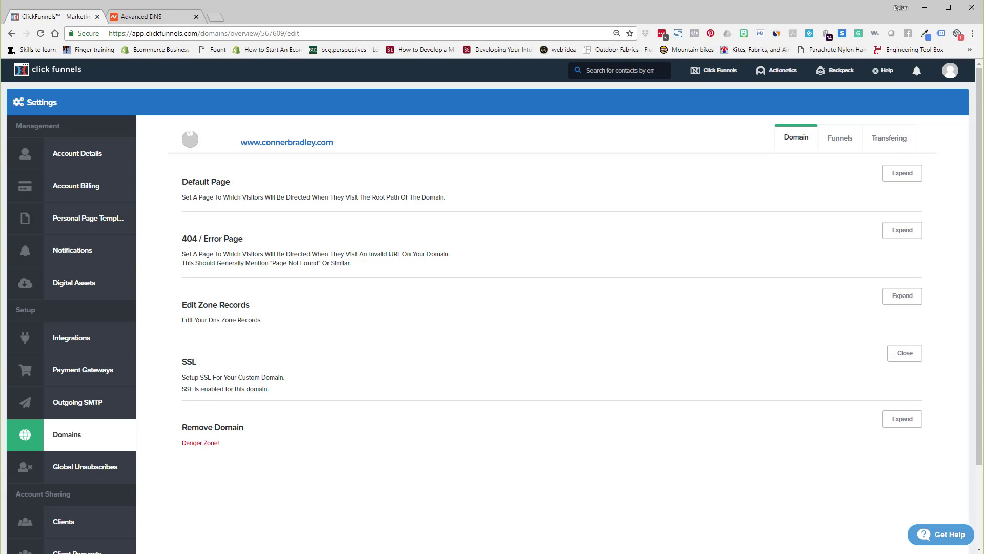
left_click(950, 71)
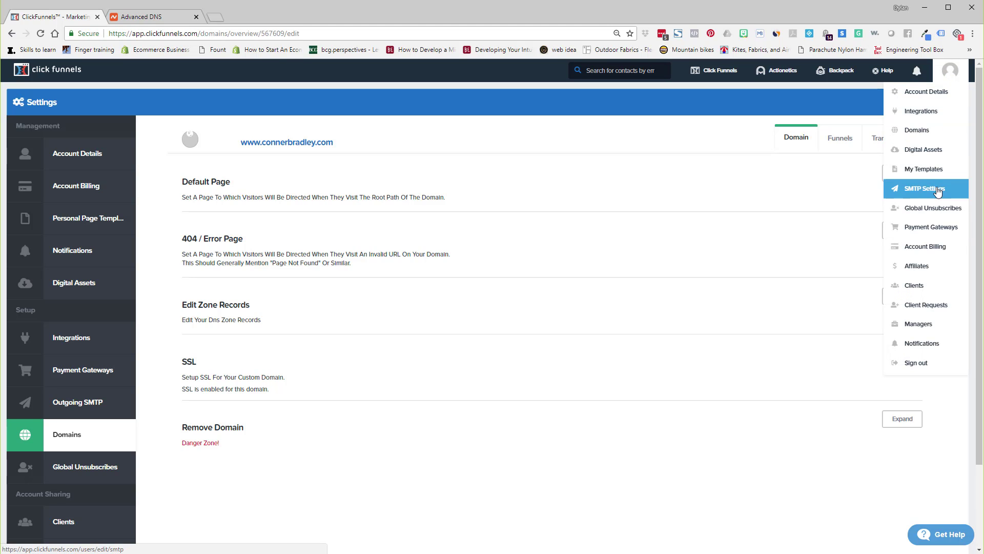
left_click(931, 132)
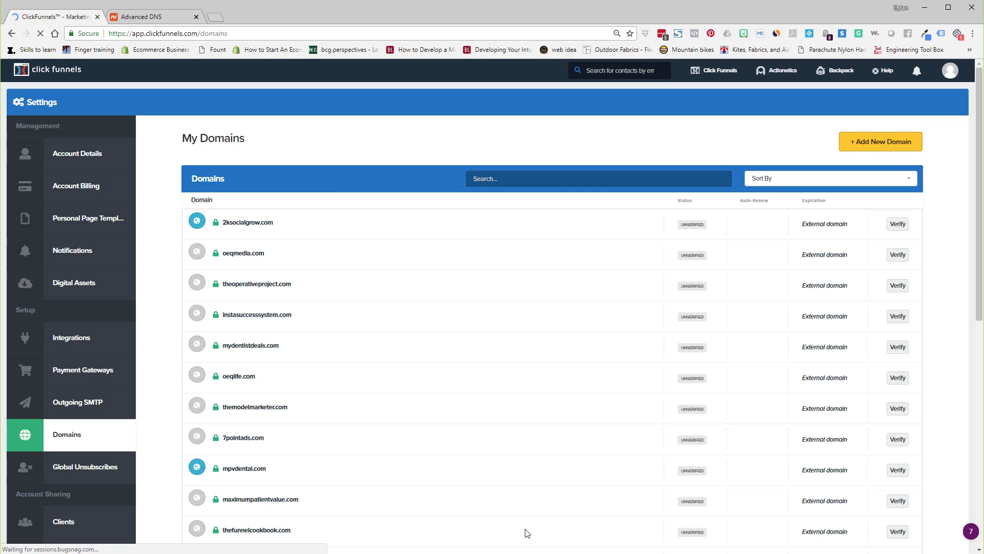
scroll(374, 437, "down", 10)
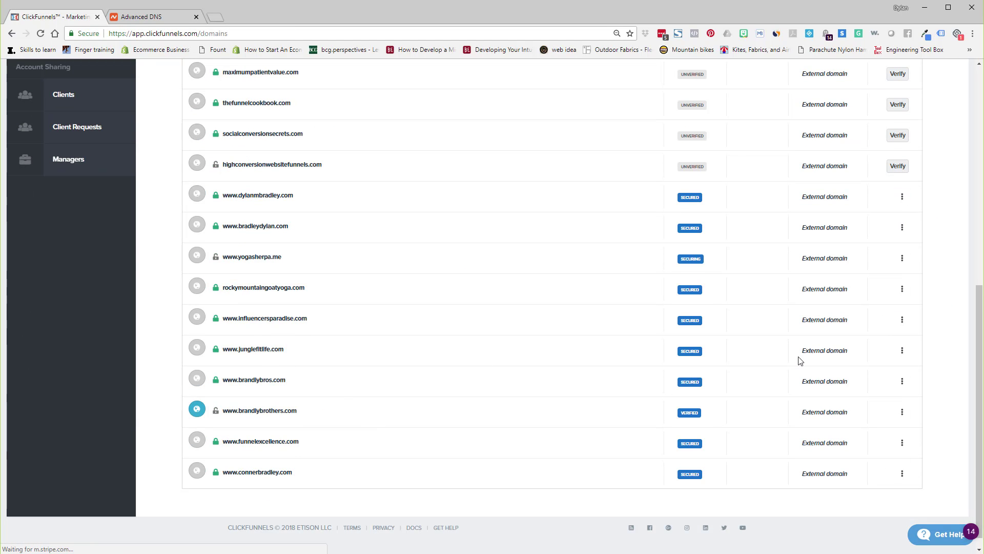
left_click(901, 353)
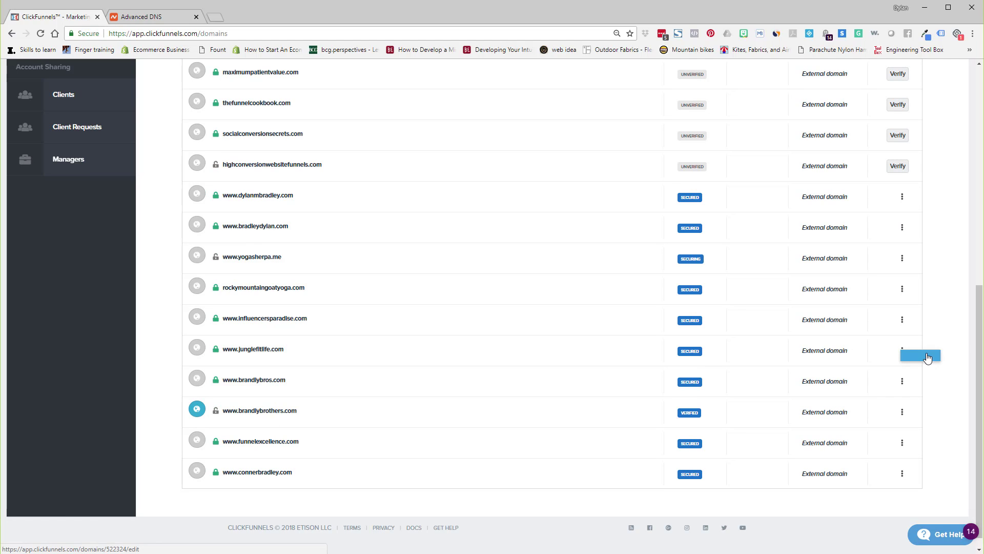
left_click(926, 357)
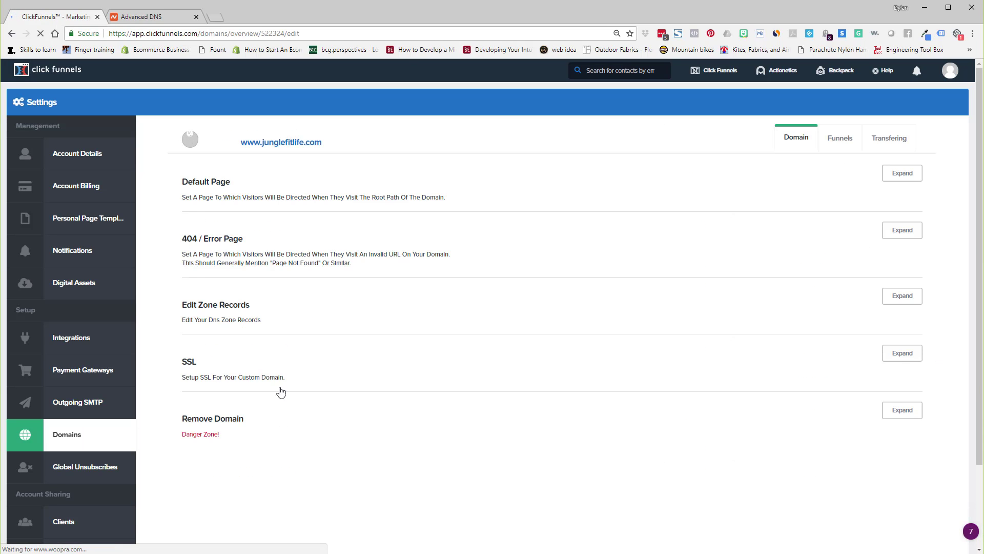
left_click(902, 352)
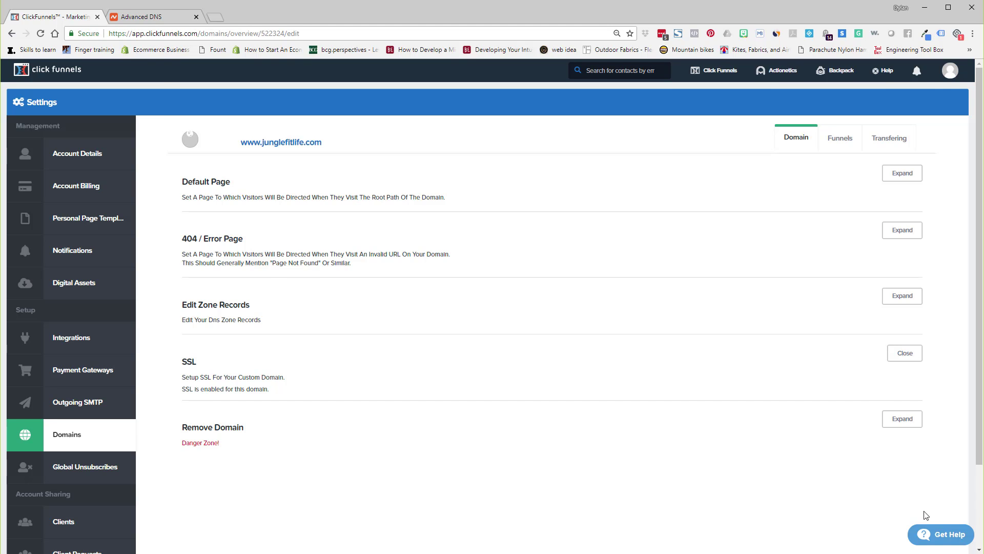
left_click(950, 71)
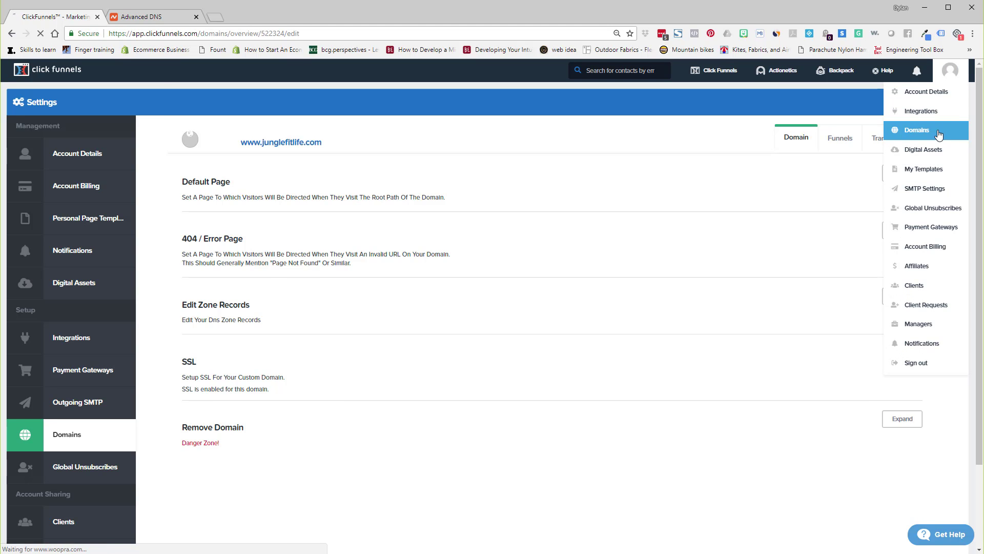
left_click(938, 135)
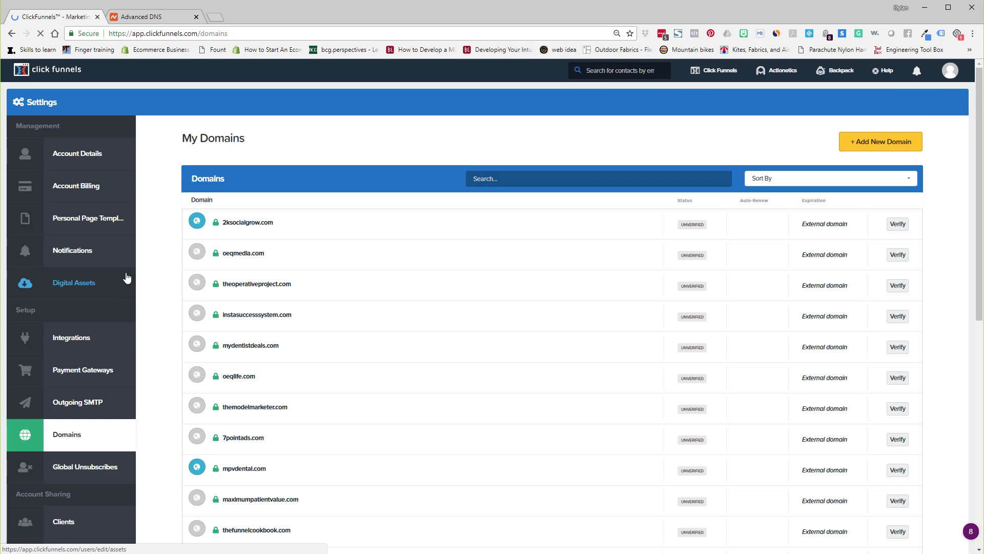
scroll(347, 475, "down", 9)
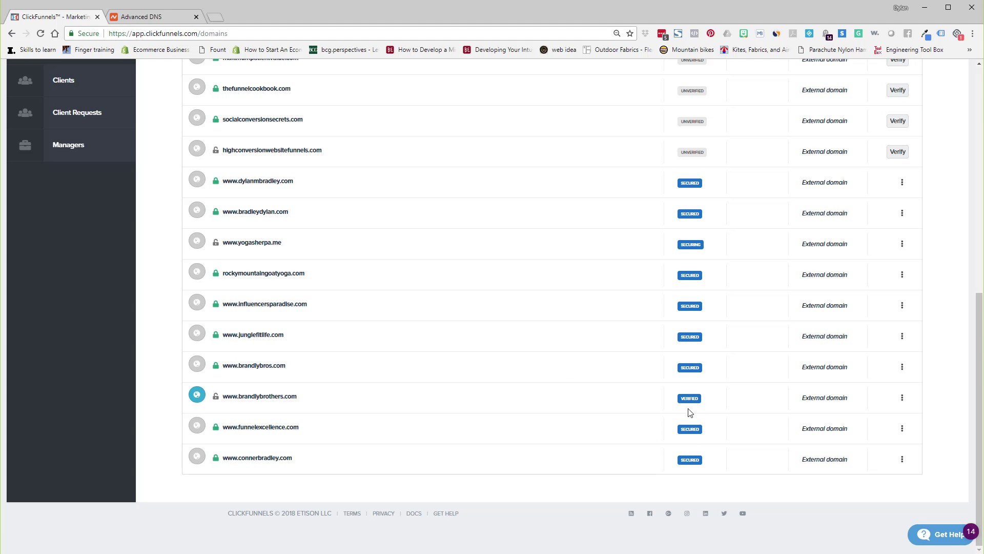
mouse_move(690, 393)
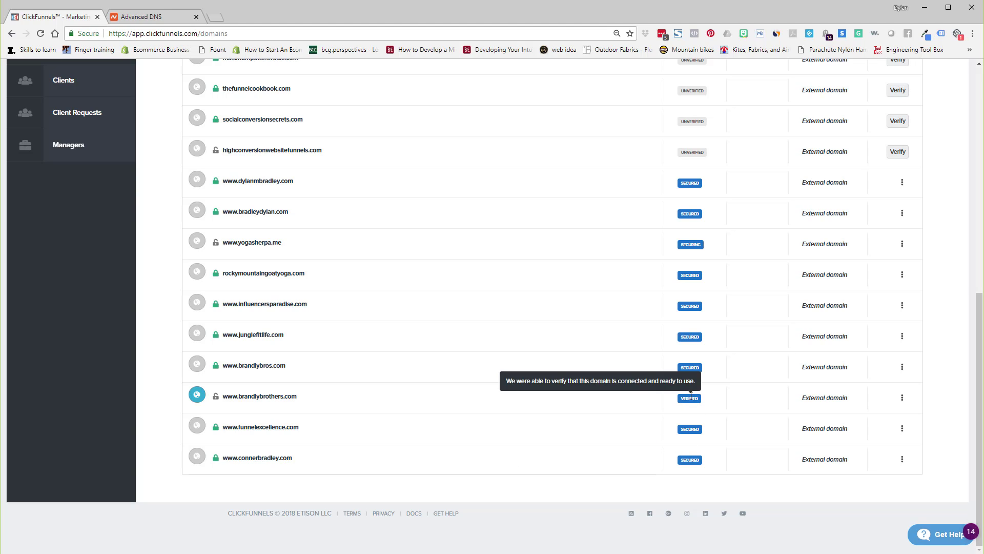
left_click(902, 401)
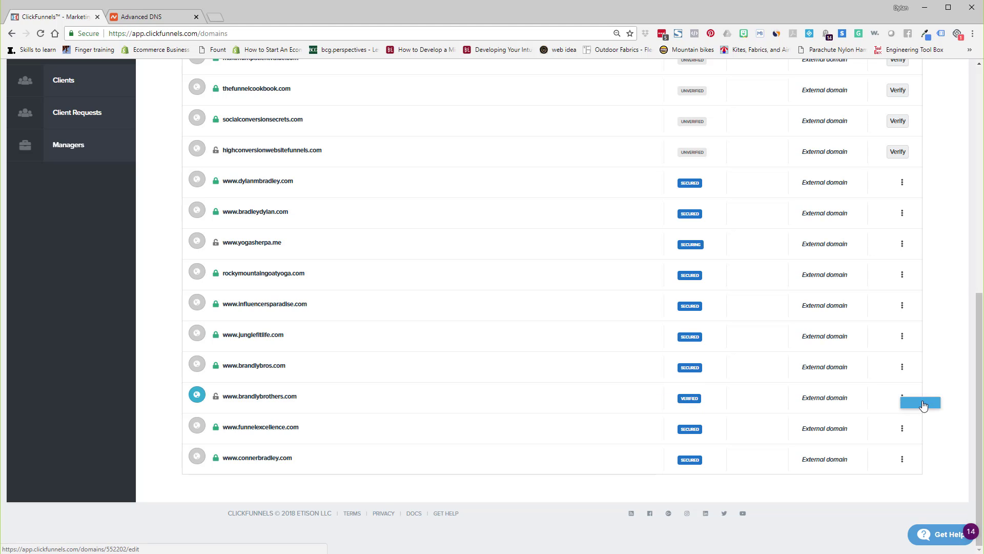
left_click(923, 405)
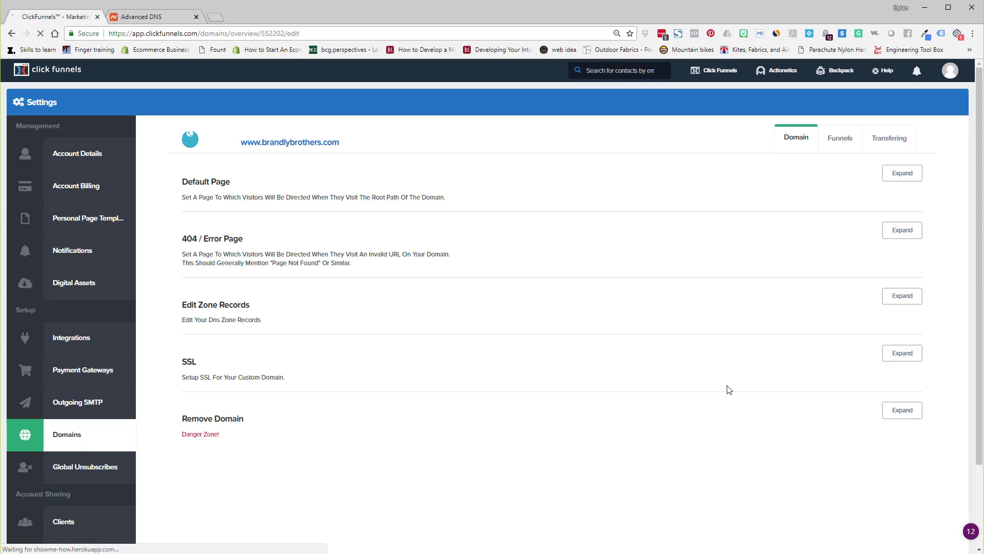
left_click(890, 359)
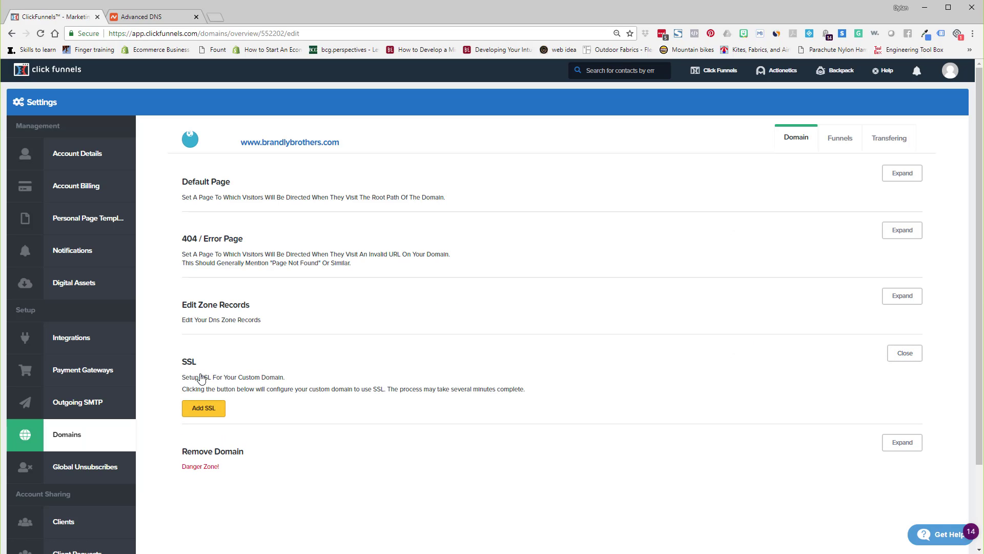
left_click(203, 408)
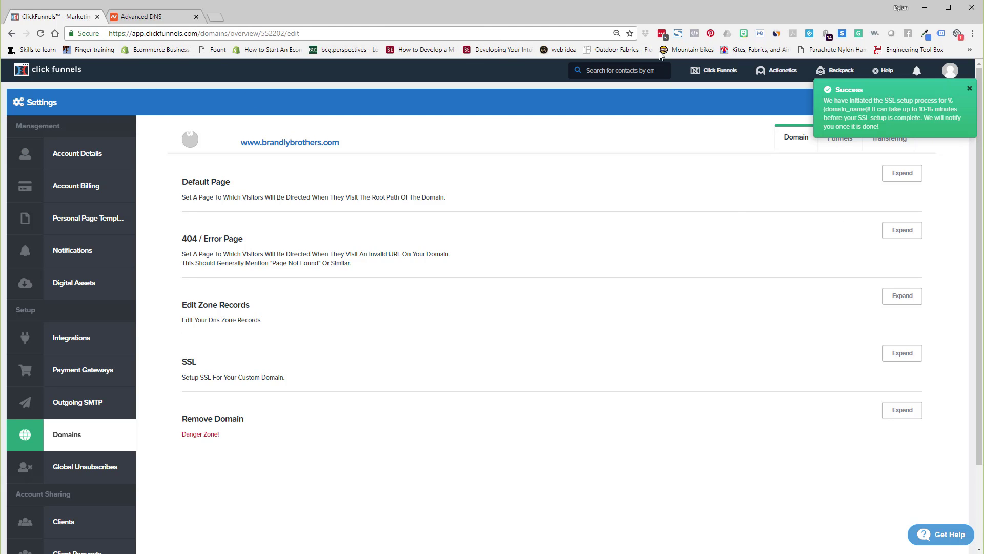
Go to the funnels list, expand Shared Funnels and open the Influencer Lead Magnet funnel.
mouse_move(710, 76)
left_click(698, 91)
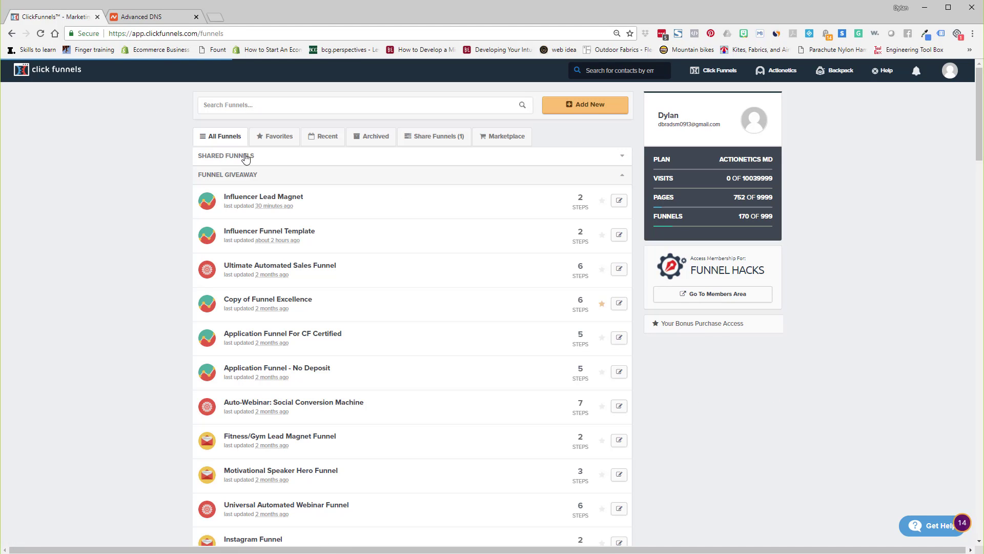
left_click(259, 159)
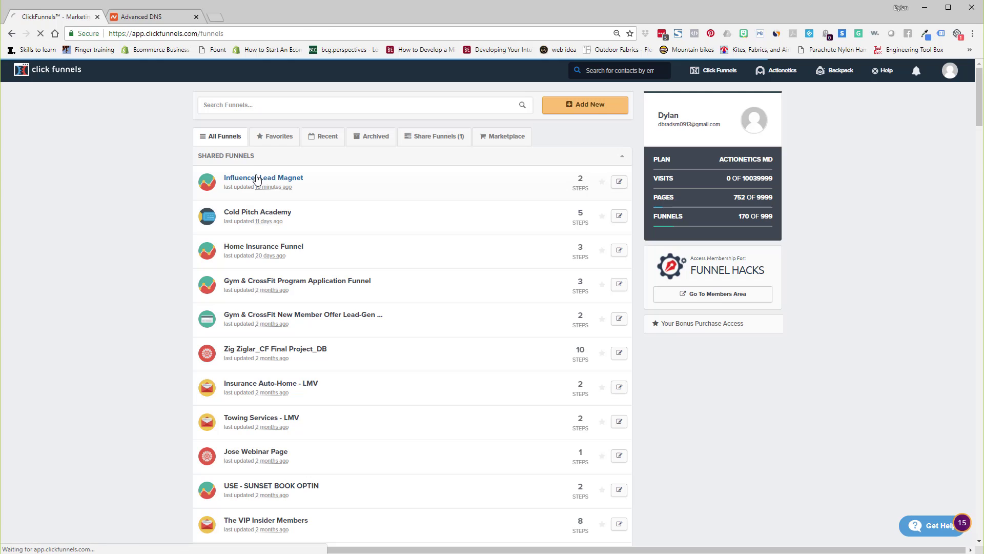
left_click(257, 178)
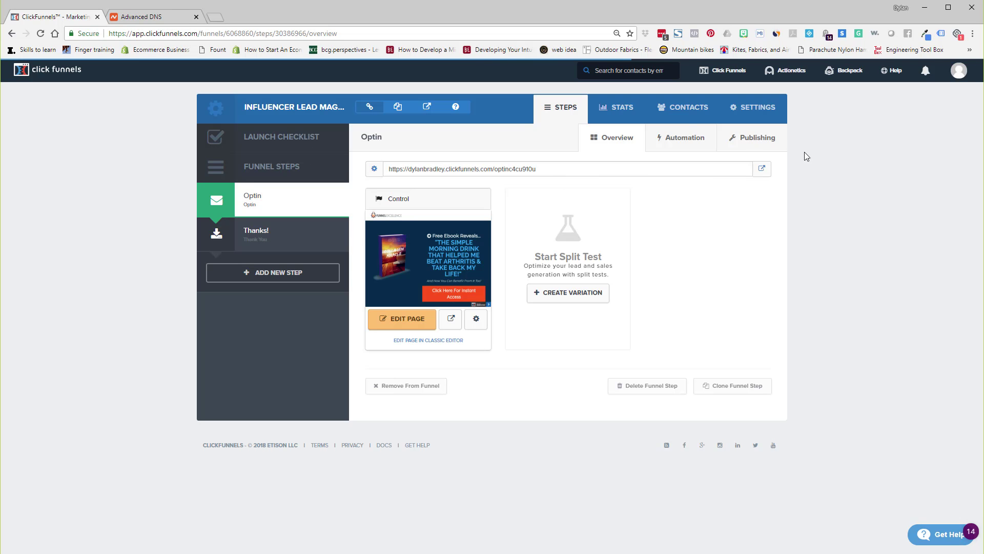
left_click(743, 115)
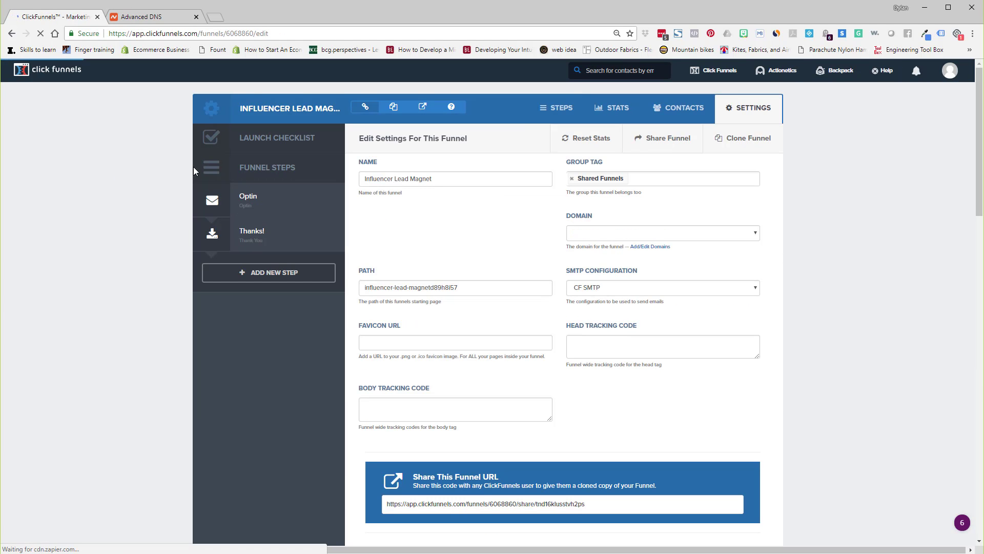
left_click(598, 237)
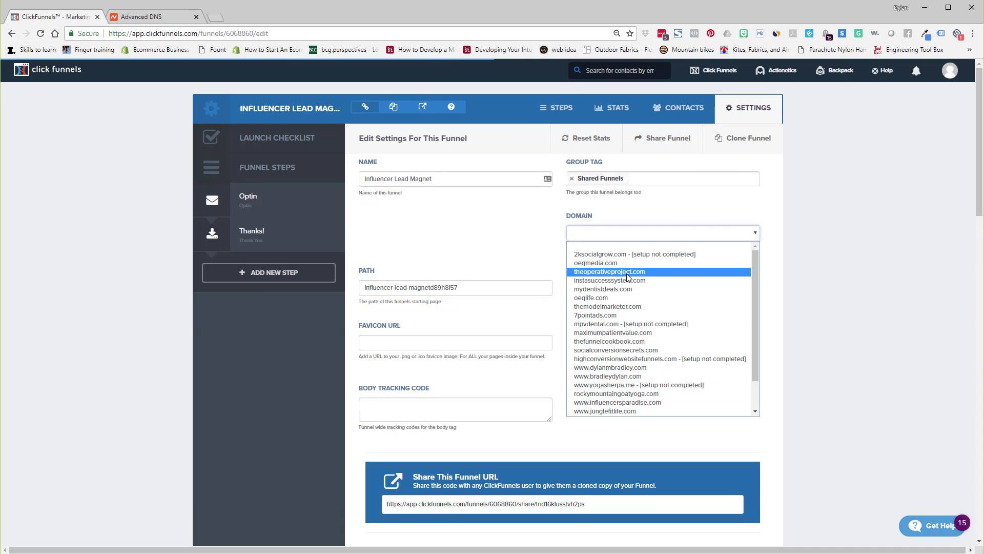
scroll(648, 327, "down", 1)
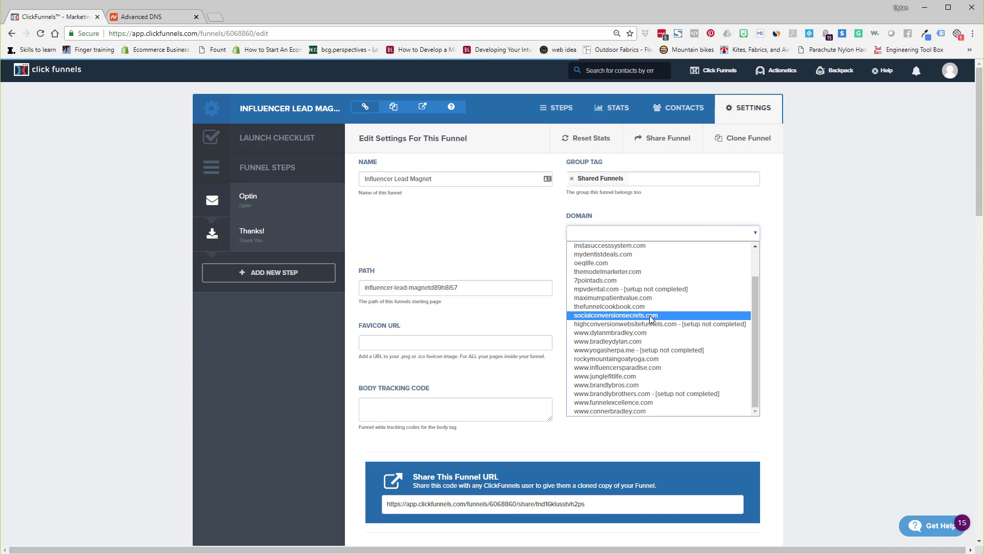
left_click(633, 413)
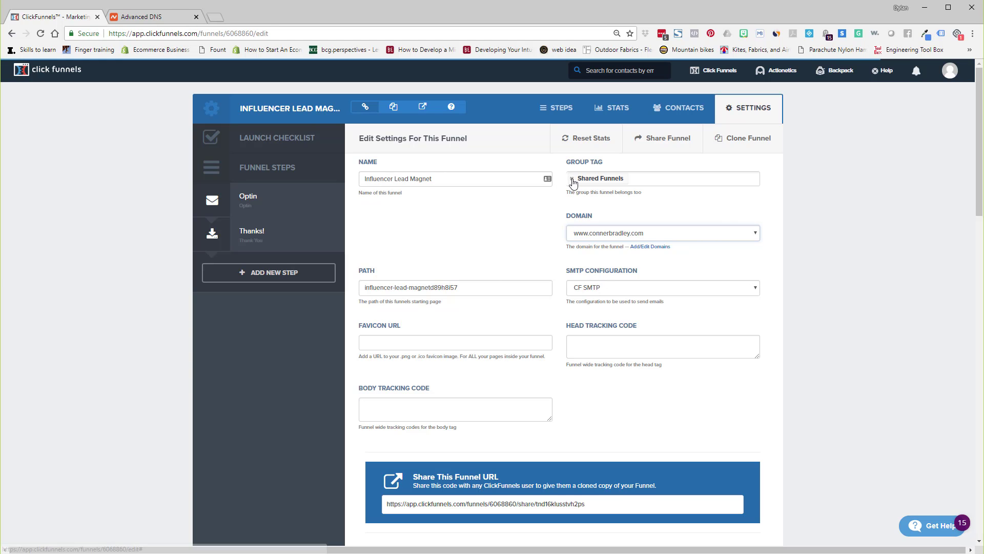
scroll(765, 191, "down", 5)
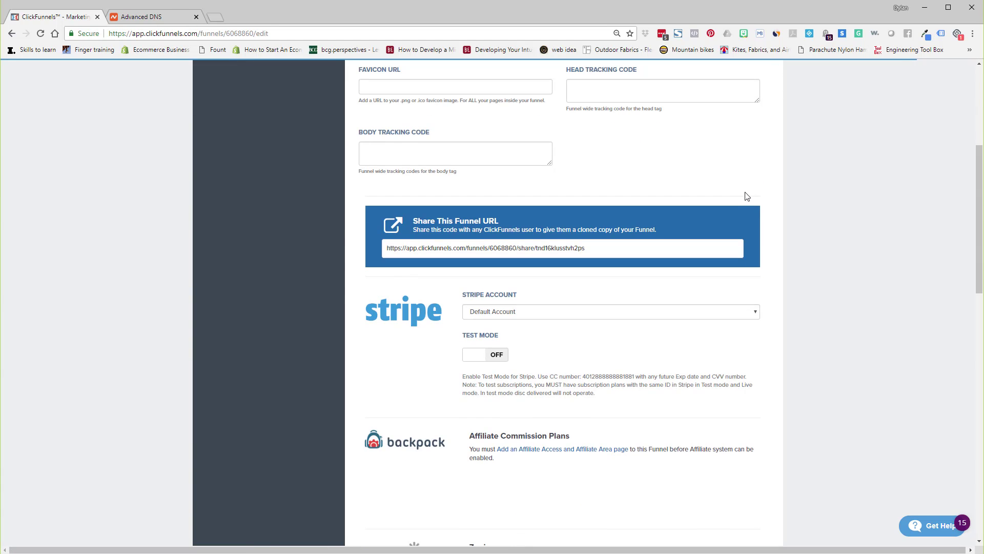
scroll(779, 195, "up", 5)
scroll(777, 215, "down", 15)
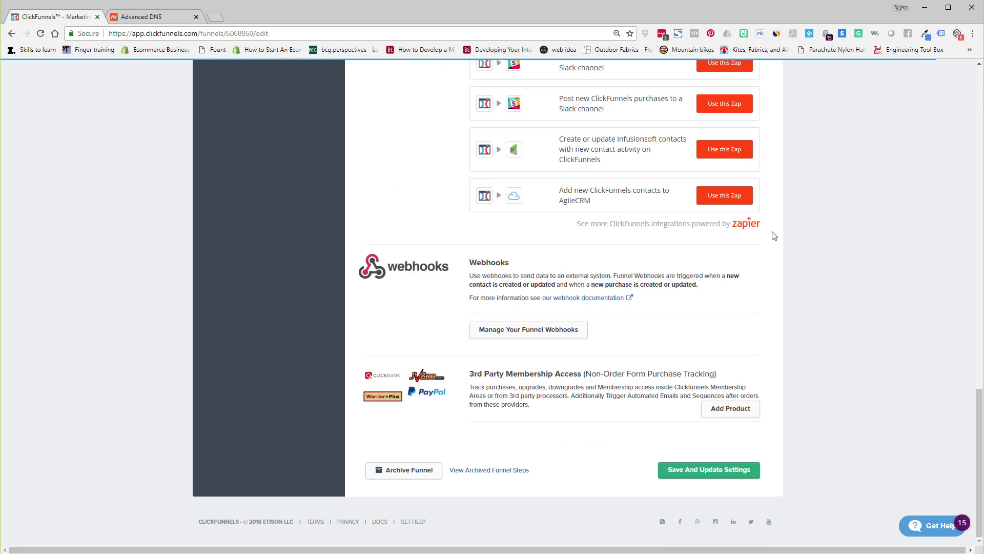
left_click(702, 476)
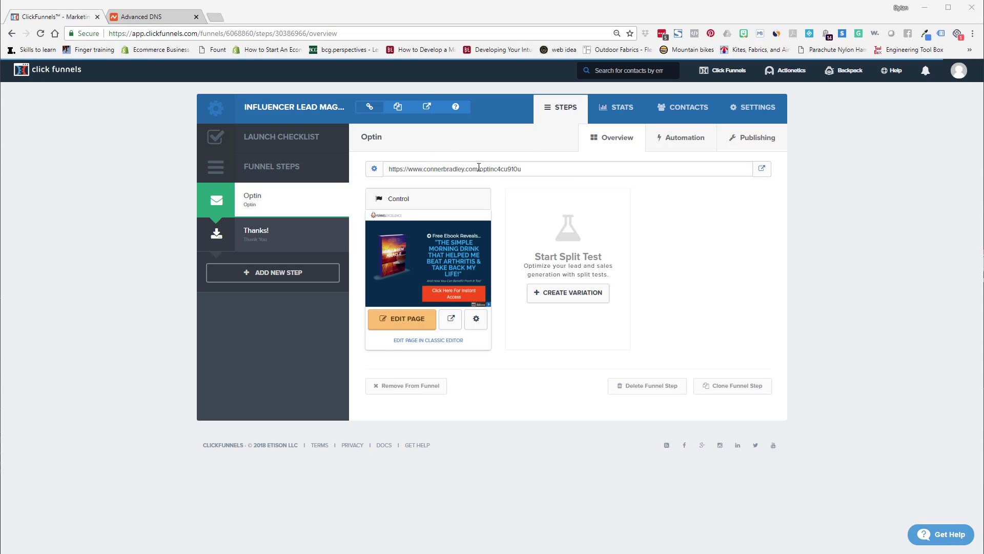
Rename the opt-in funnel step to free e-book with the path free-ebook and update the funnel step.
left_click_drag(479, 168, 531, 175)
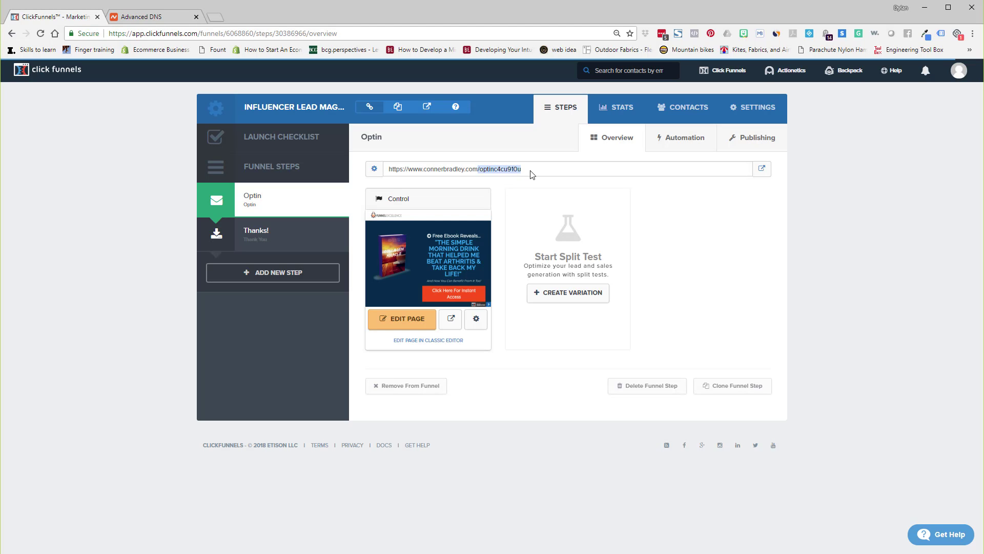
left_click(697, 285)
left_click(752, 139)
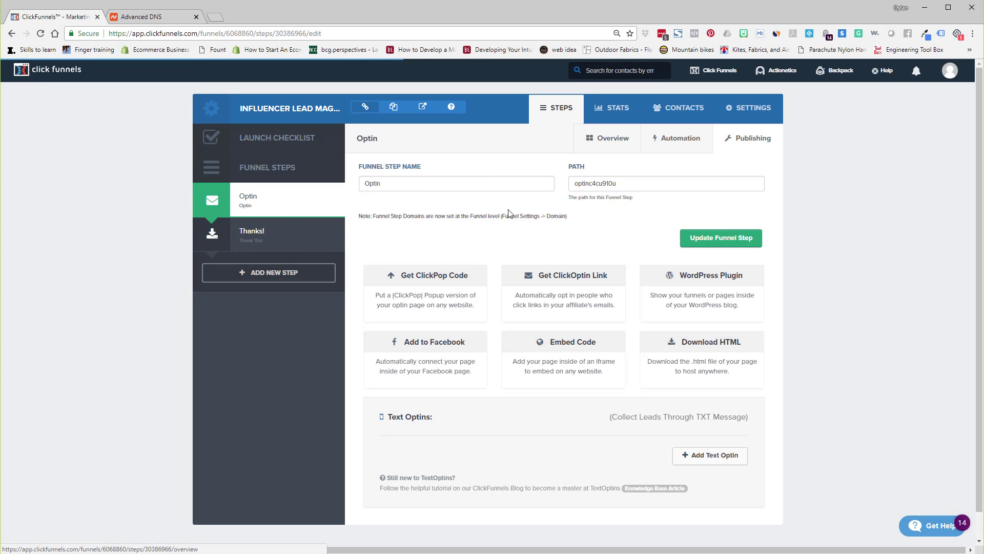
double_click(621, 187)
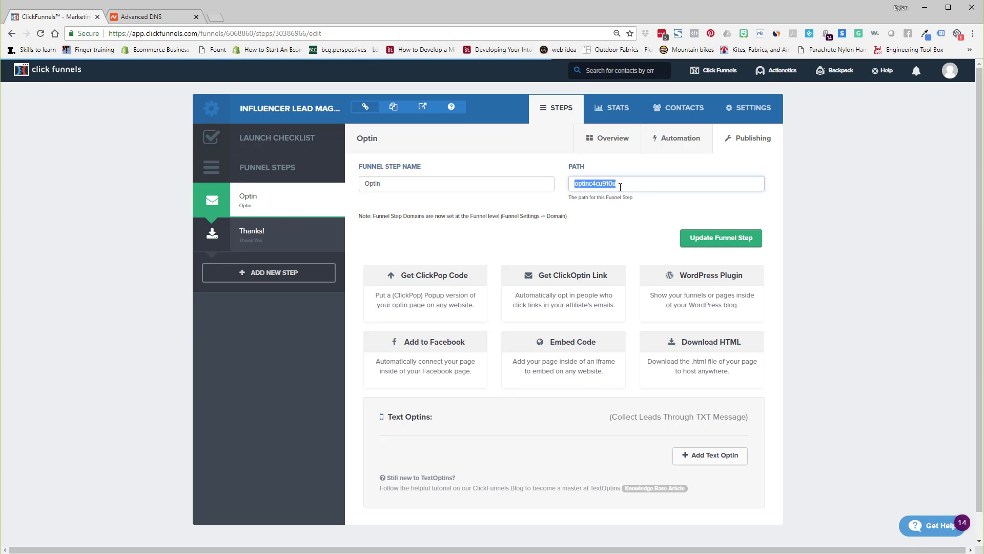
type("free-ebook")
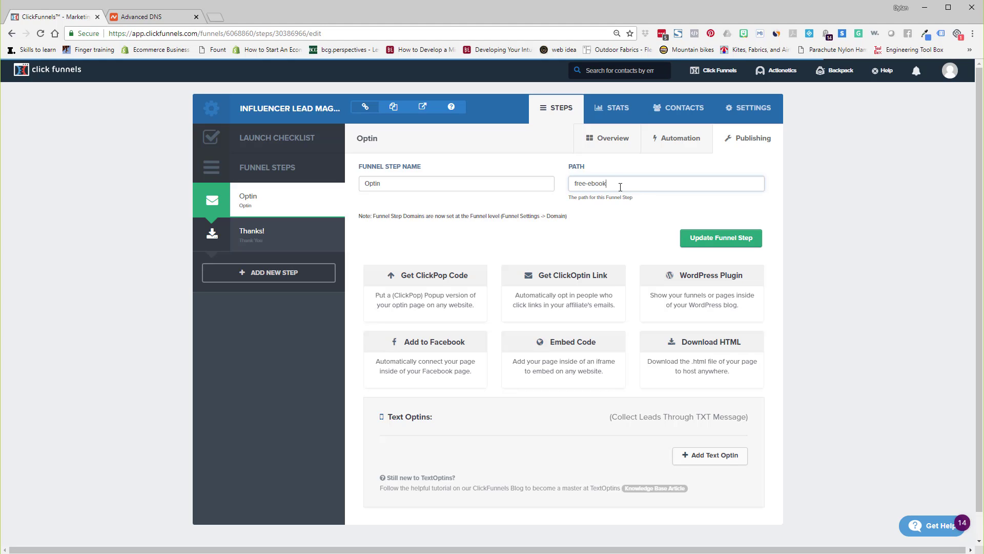
double_click(399, 178)
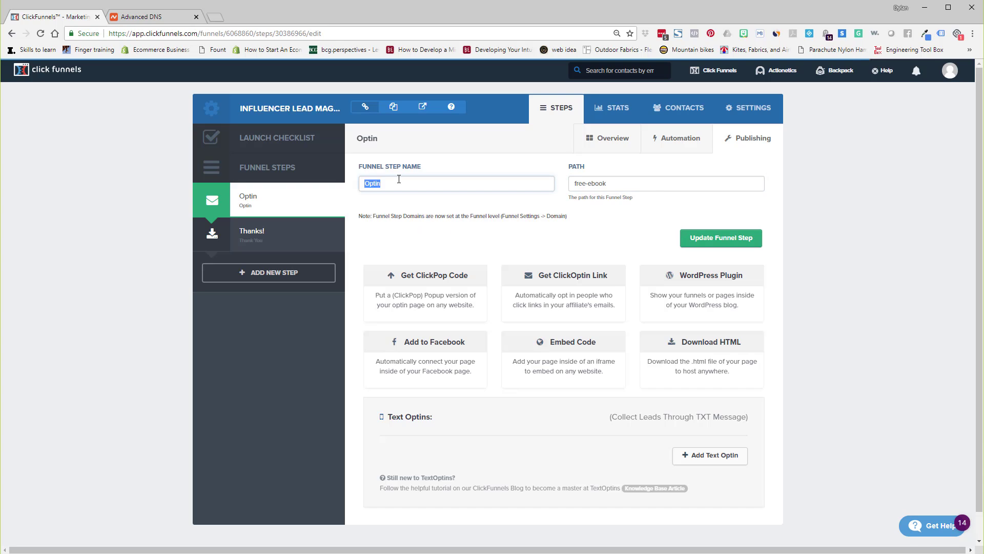
type("n")
left_click(711, 242)
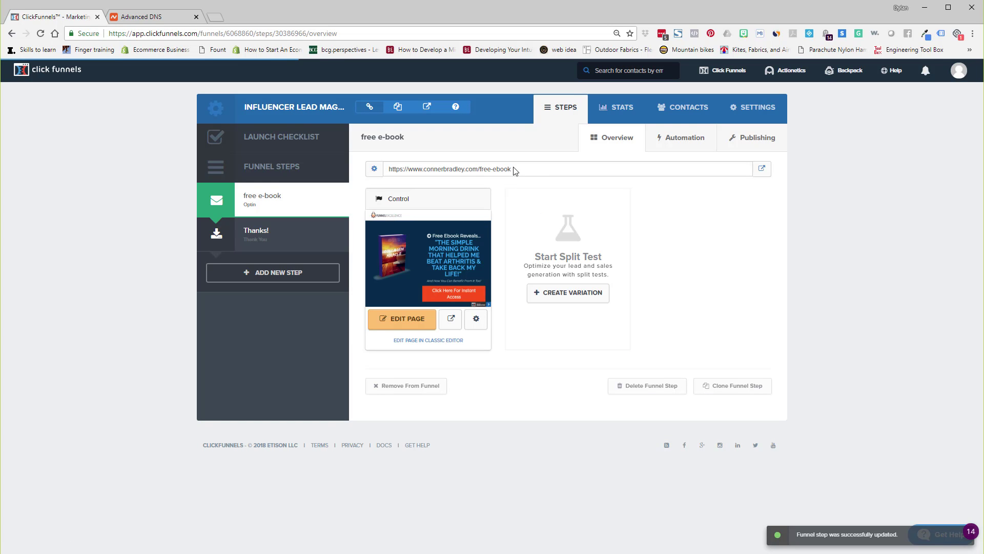
Copy the free-ebook path and paste it as the opt-in page's path, then update the page.
left_click_drag(507, 171, 482, 168)
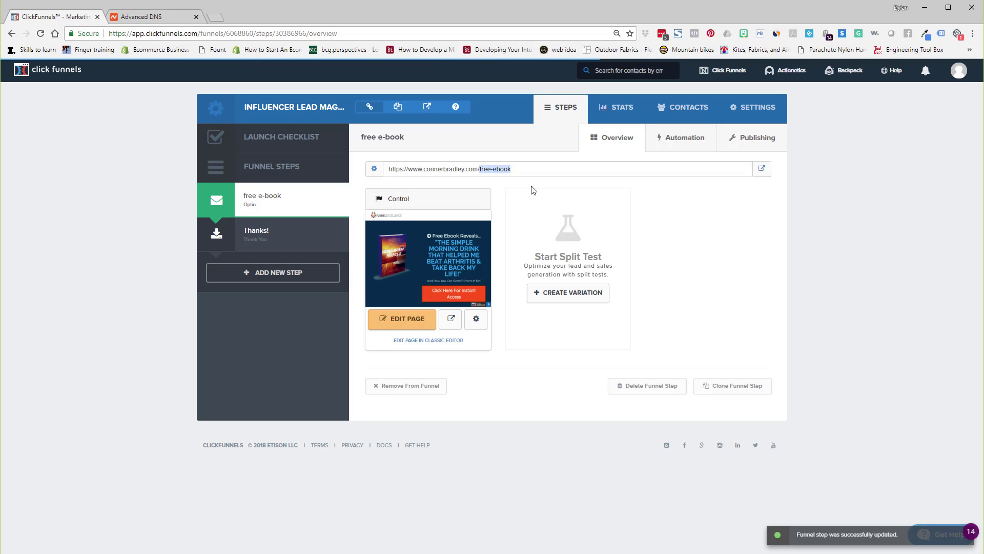
left_click(477, 328)
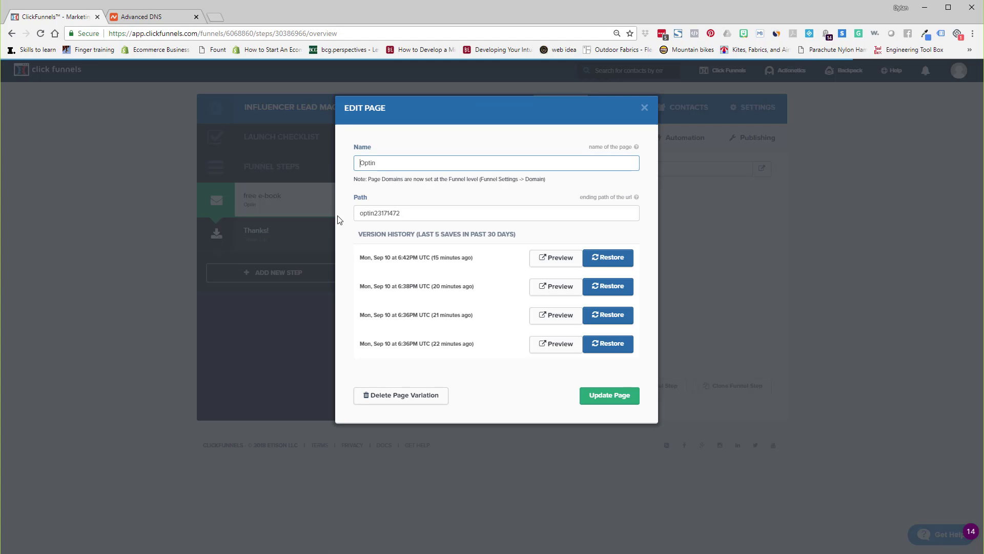
double_click(379, 213)
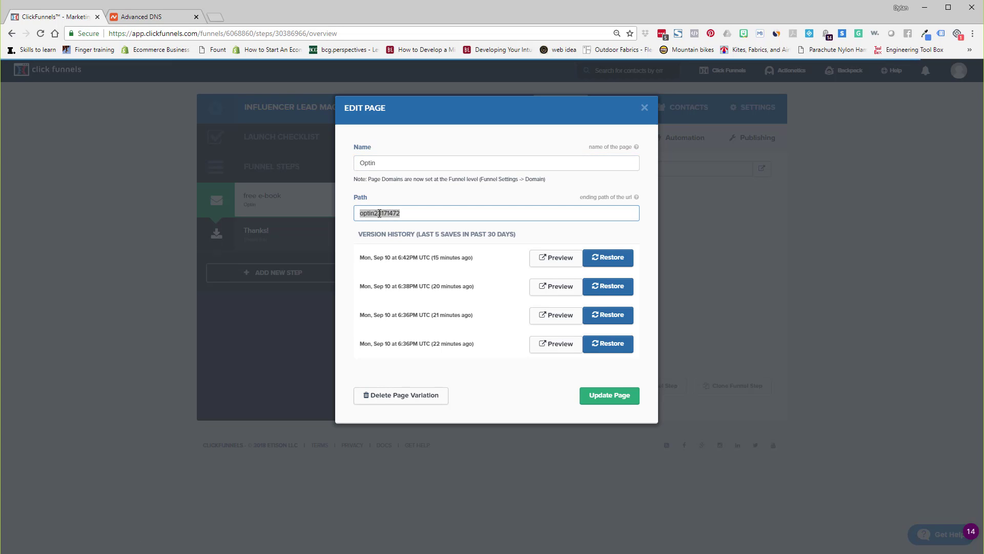
type("free-ebook")
left_click(613, 401)
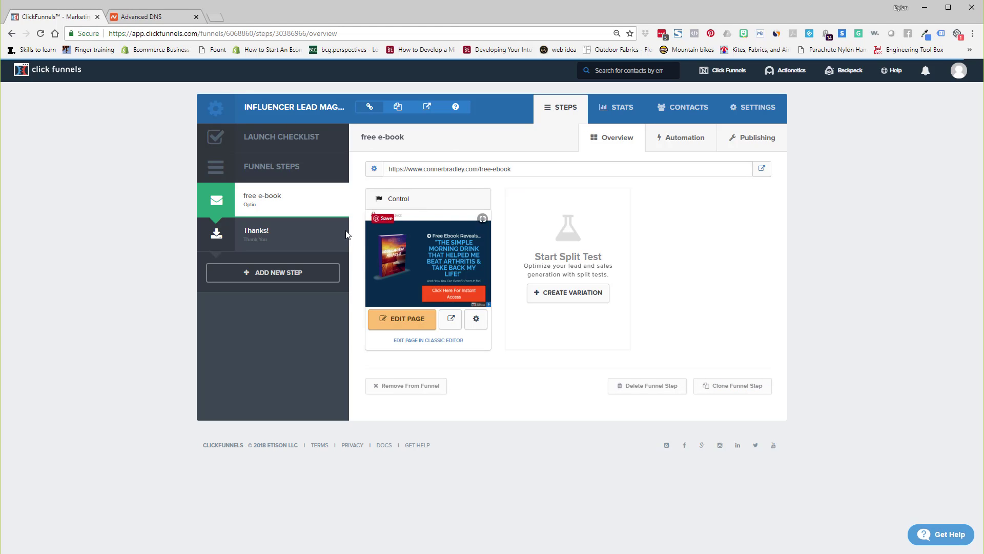
Open the opt-in step's URL in a new browser tab to check the live page, then close that tab.
left_click(443, 173)
key("ctrl+c")
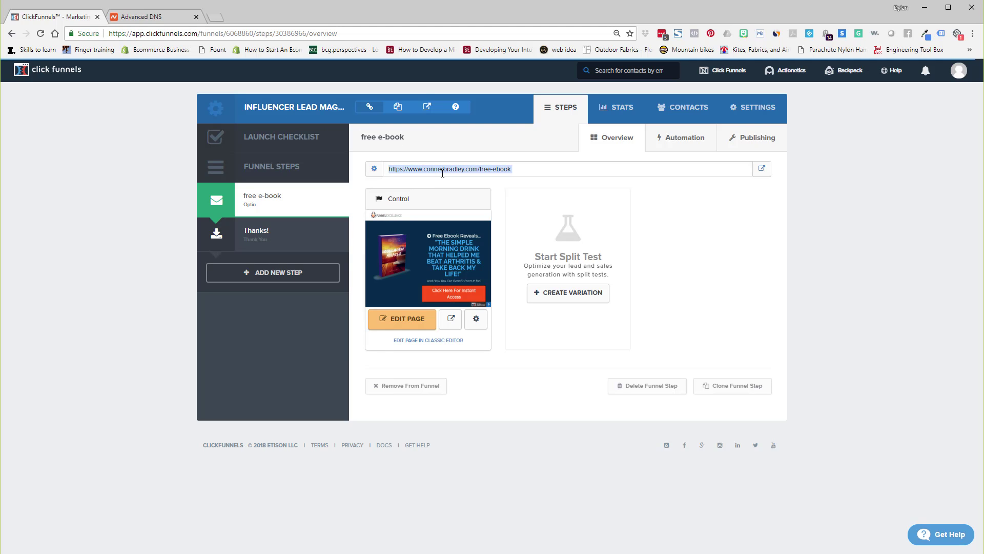
left_click(216, 17)
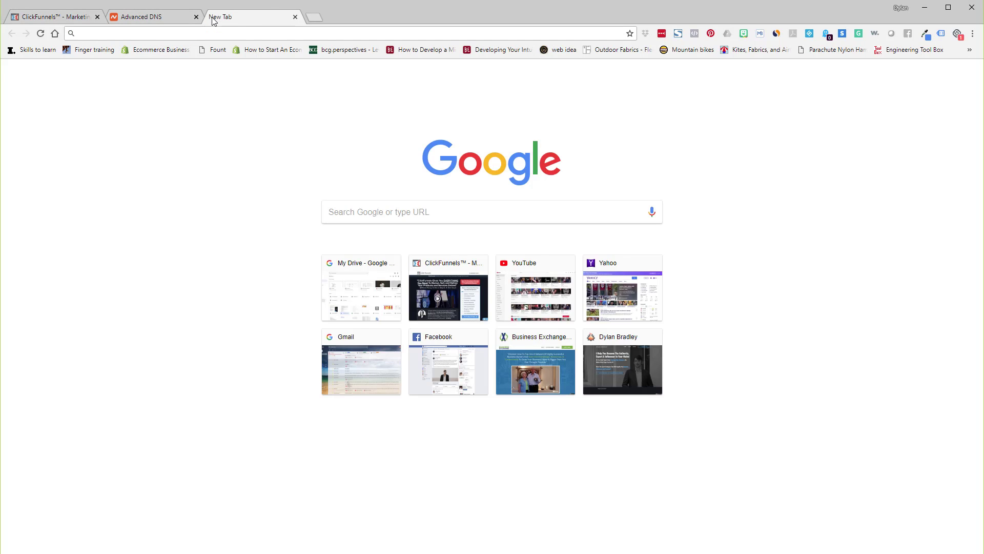
key("ctrl+v")
key("Return")
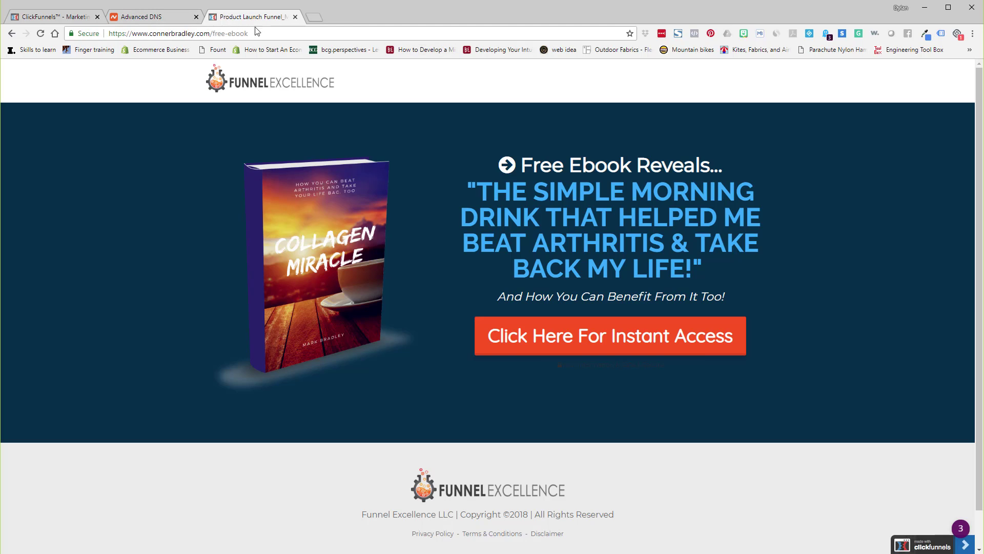
left_click(295, 17)
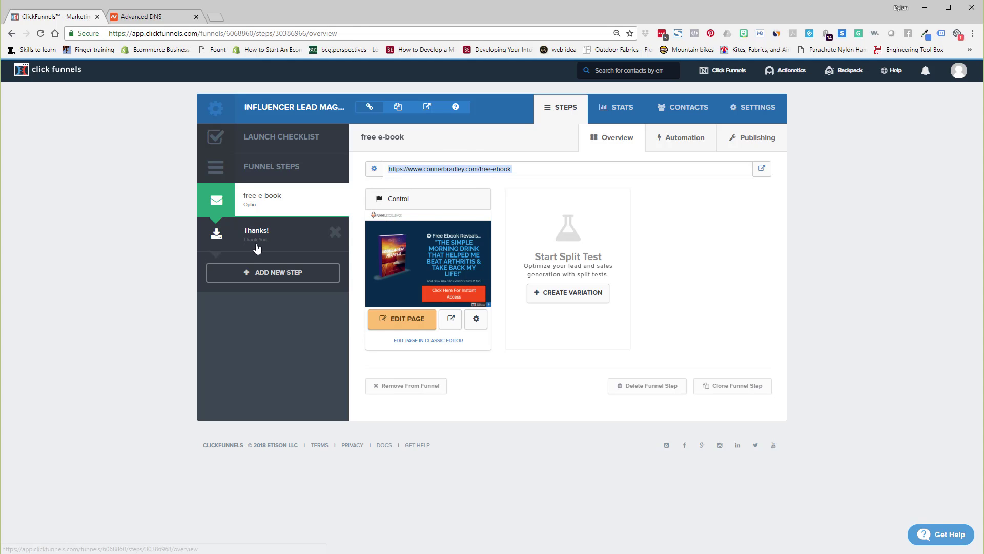
Open the Thanks! step's publishing settings, retype its path starting with thanky, and update the funnel step.
left_click(277, 237)
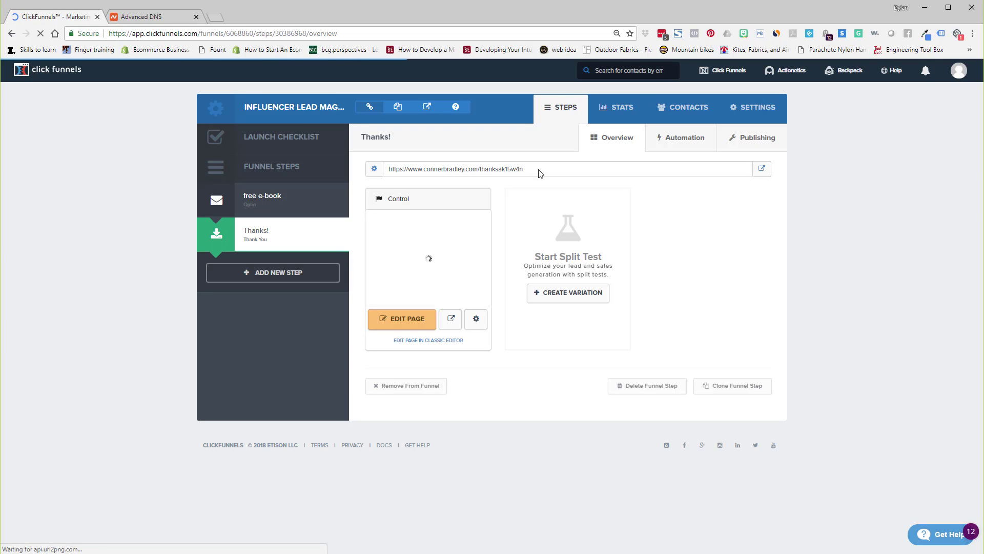
left_click(754, 137)
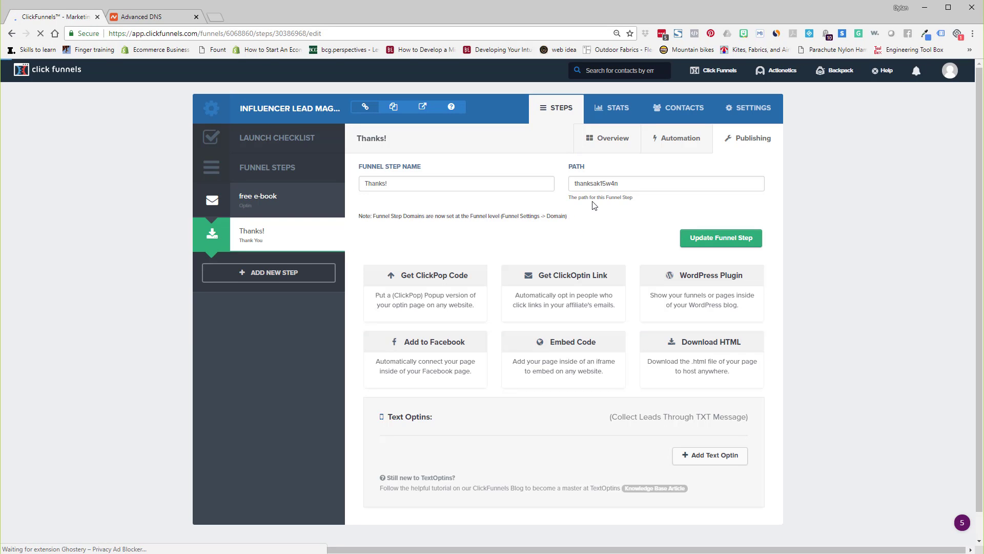
double_click(616, 182)
type("tha")
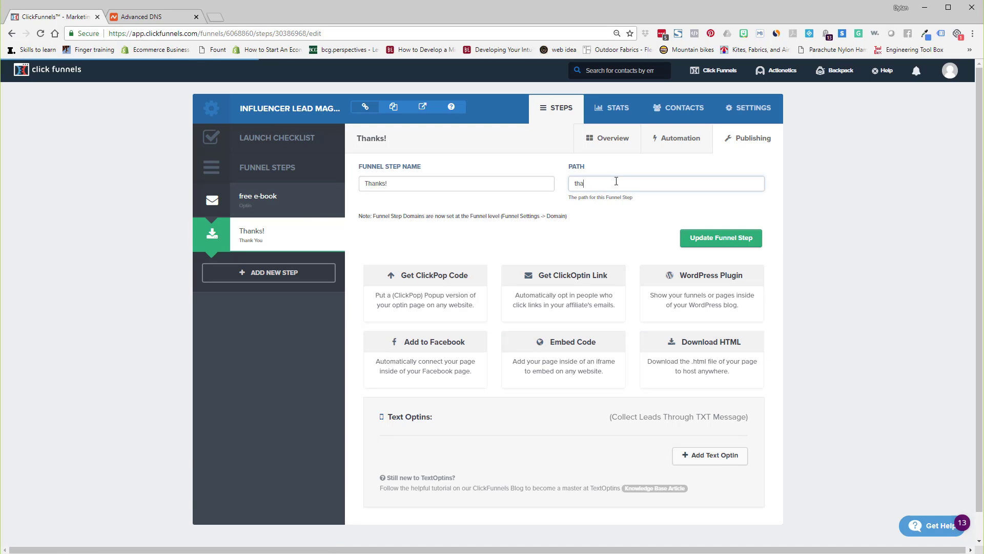
type("nky")
left_click(696, 246)
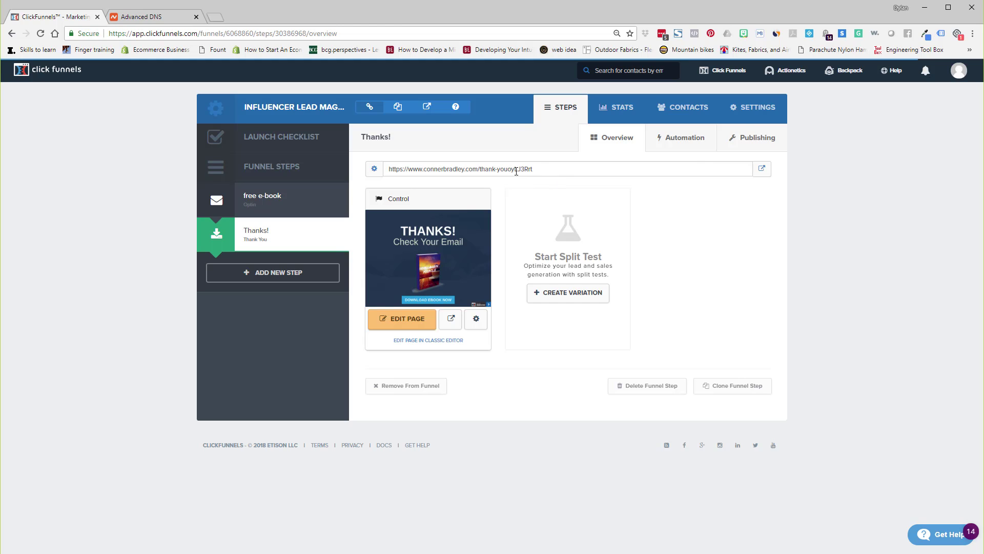
Correct the Thanks! step's path to thank-you-for-downloading and update the funnel step.
left_click(756, 140)
left_click(634, 186)
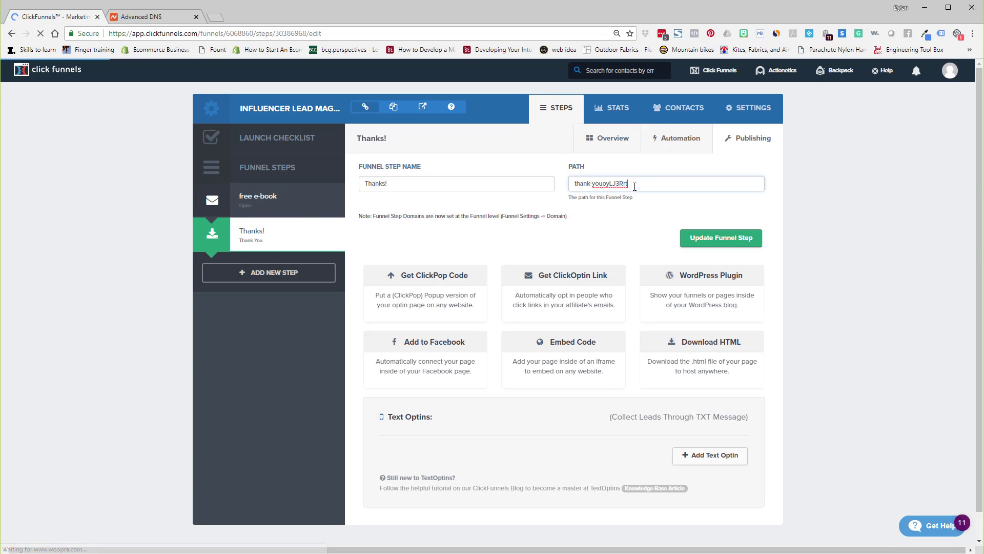
key("BackSpace")
key("BackSpace")
key("BackSpace")
key("BackSpace")
key("BackSpace")
key("BackSpace")
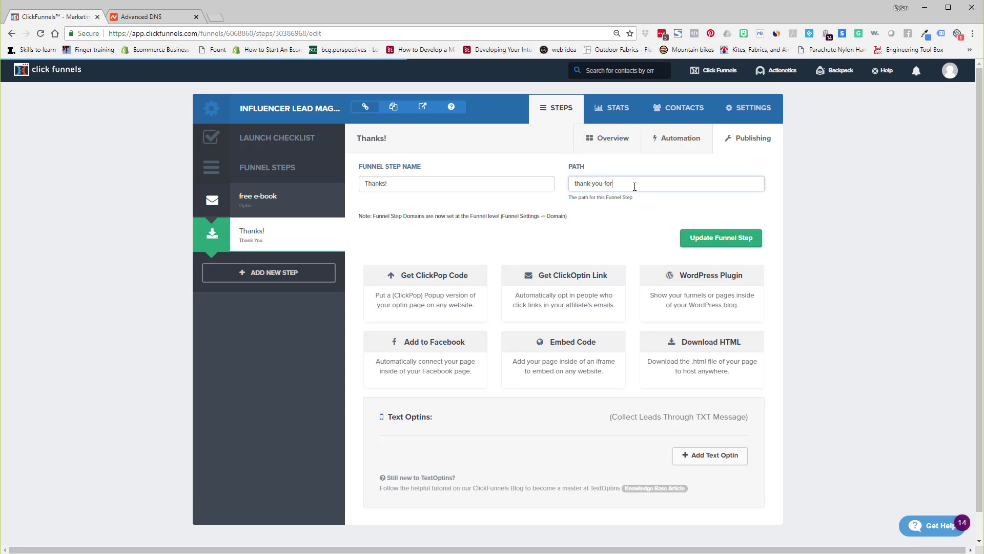
type("-for-downloading")
left_click(689, 238)
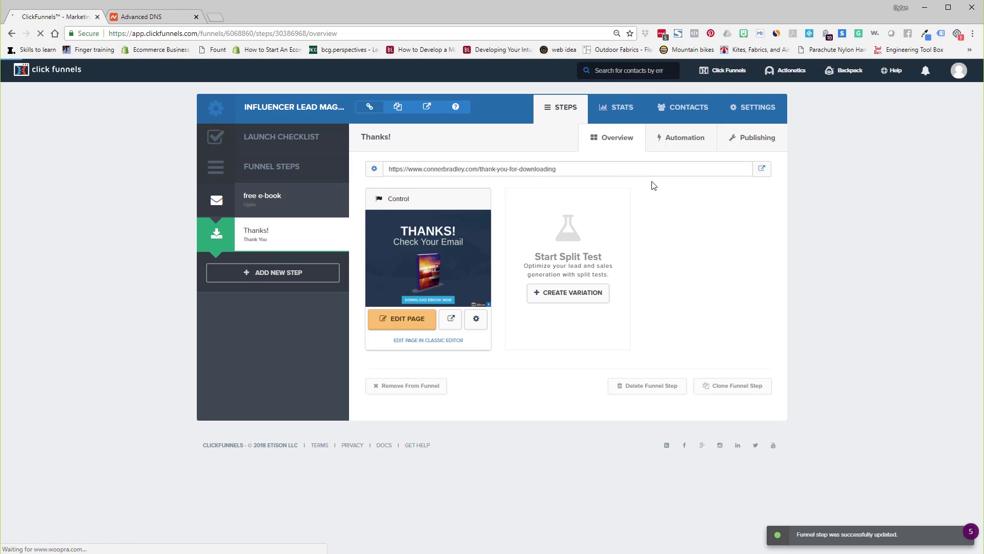
Copy the thank-you-for-downloading path and set it as the Thanks! page's path, then update the page.
left_click_drag(556, 169, 479, 169)
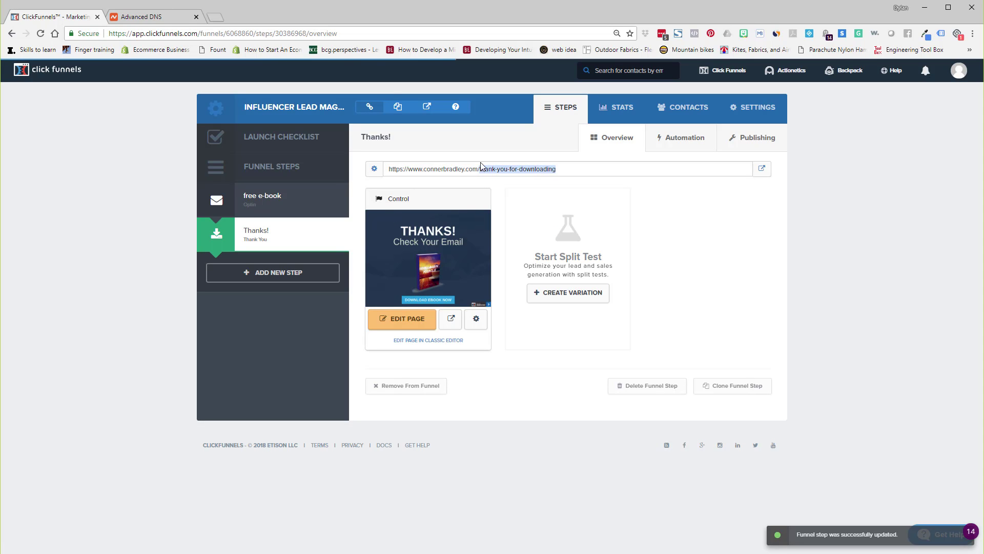
left_click(476, 319)
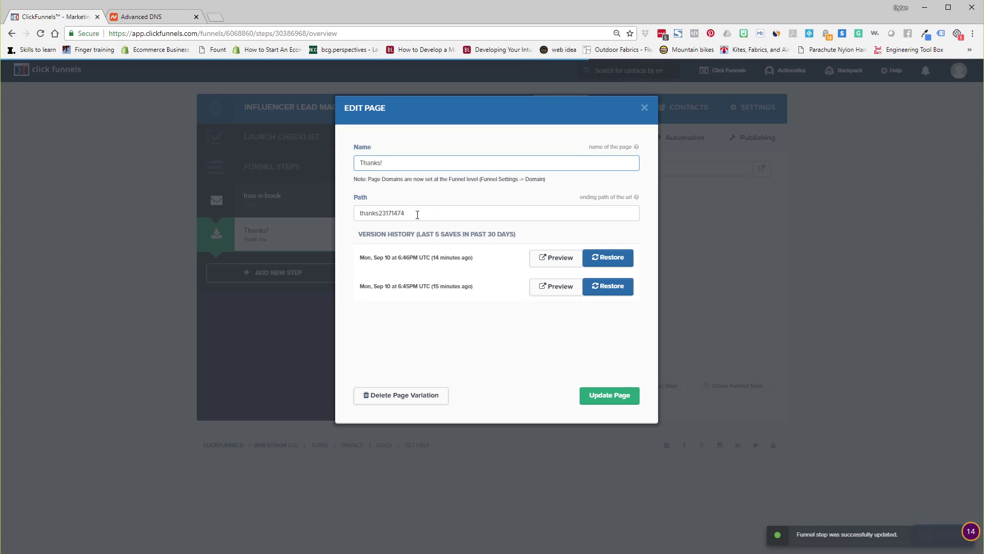
double_click(415, 218)
type("thank")
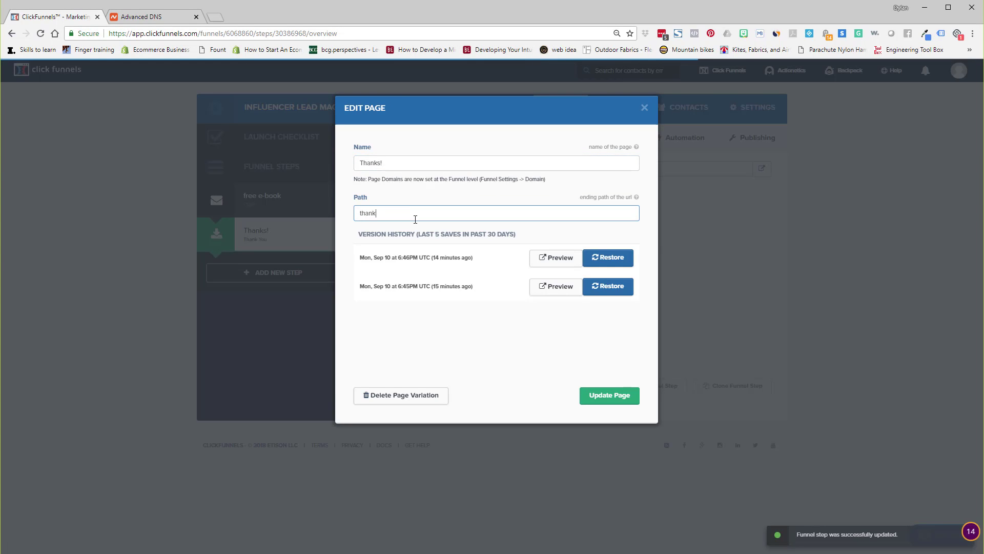
type("-you-for-downloading")
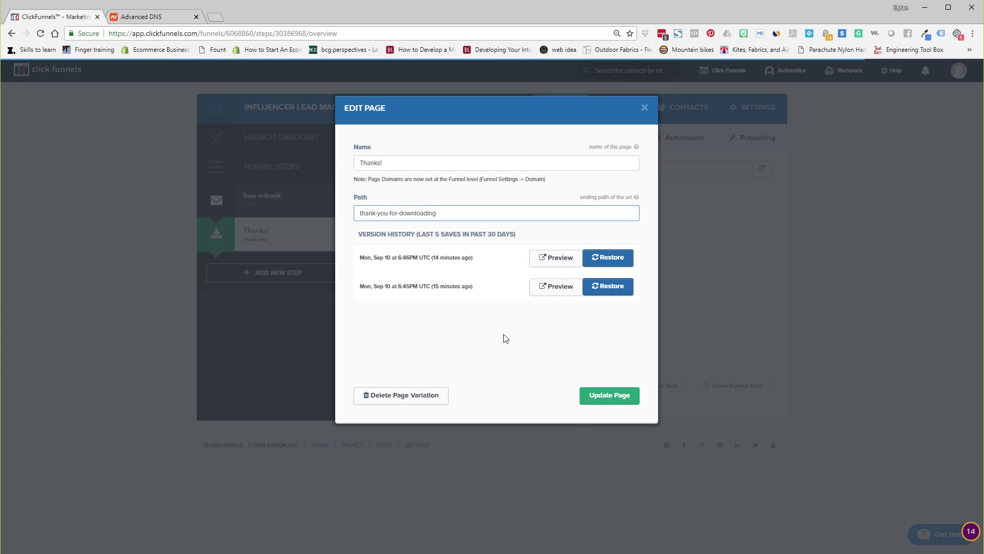
left_click(618, 395)
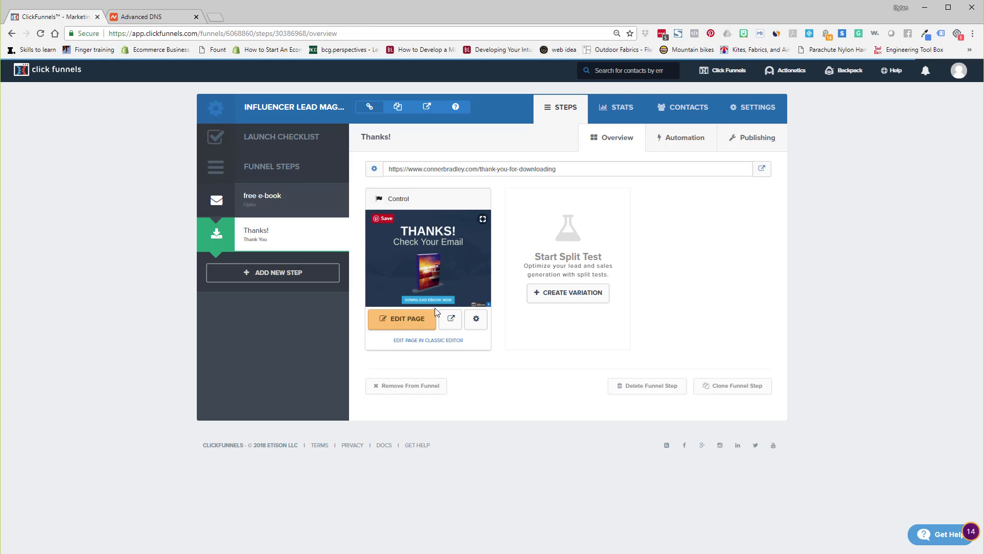
Copy the free e-book step's full URL and open the Thanks! page in the page editor.
left_click(278, 205)
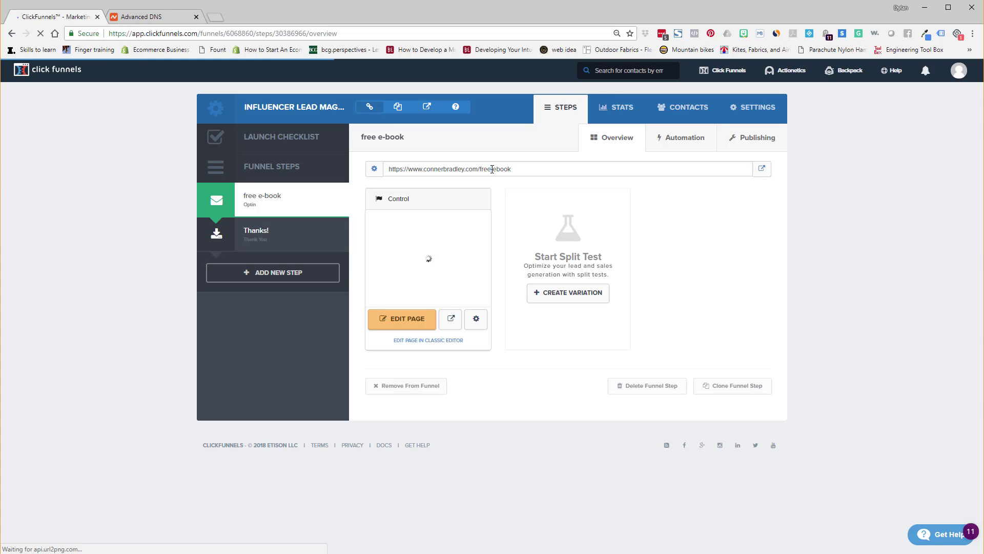
left_click(492, 169)
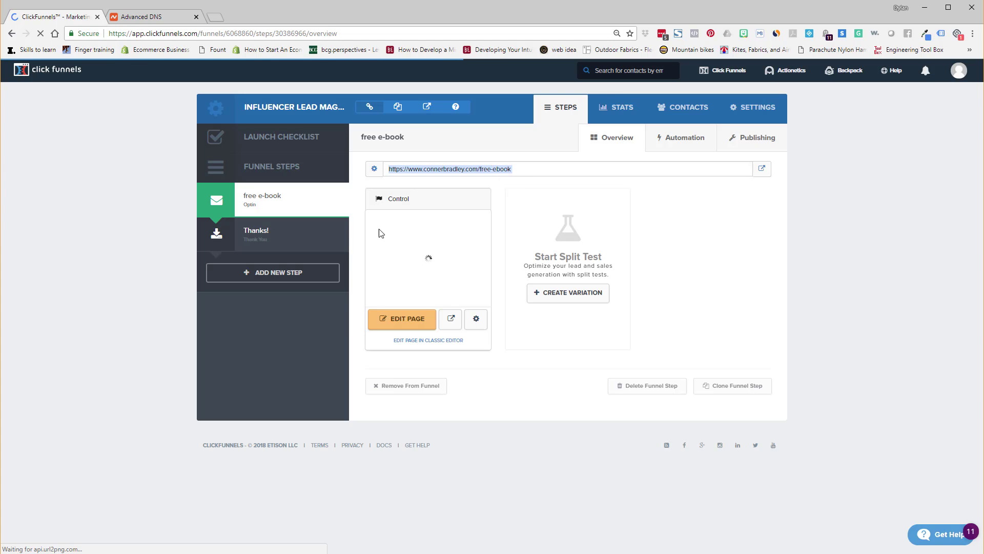
left_click(281, 241)
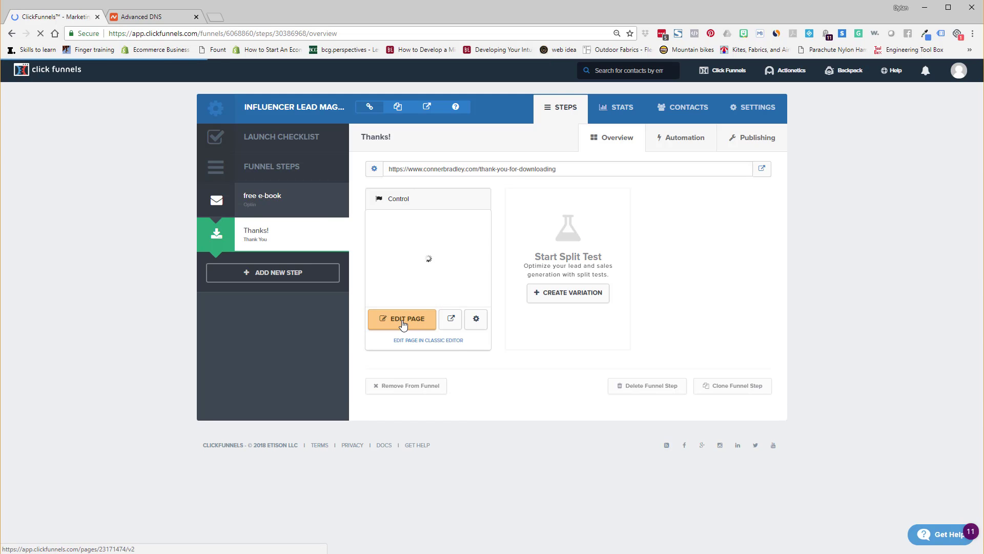
left_click(416, 319)
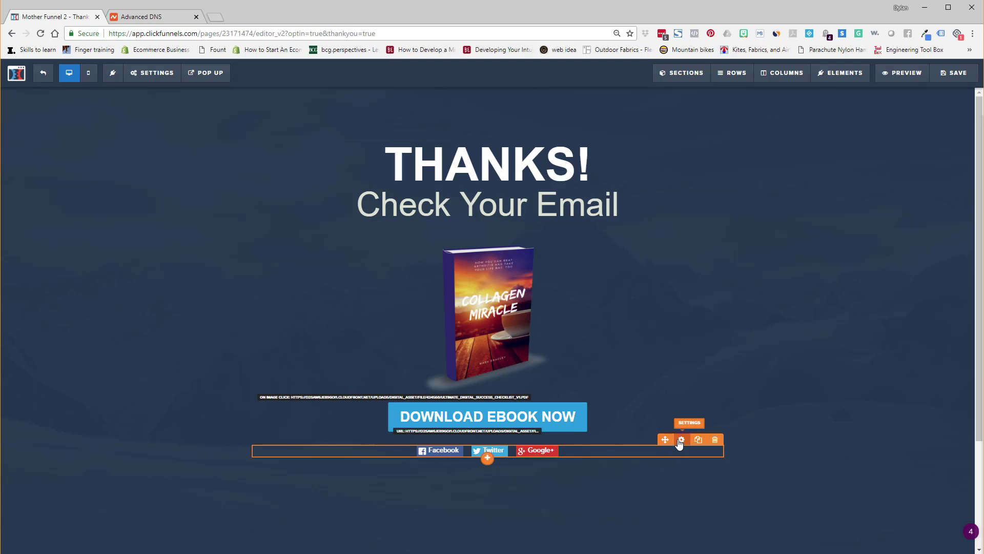
Paste the copied opt-in URL as the social shares element's share URL, save the page and leave the editor.
left_click(681, 440)
triple_click(925, 175)
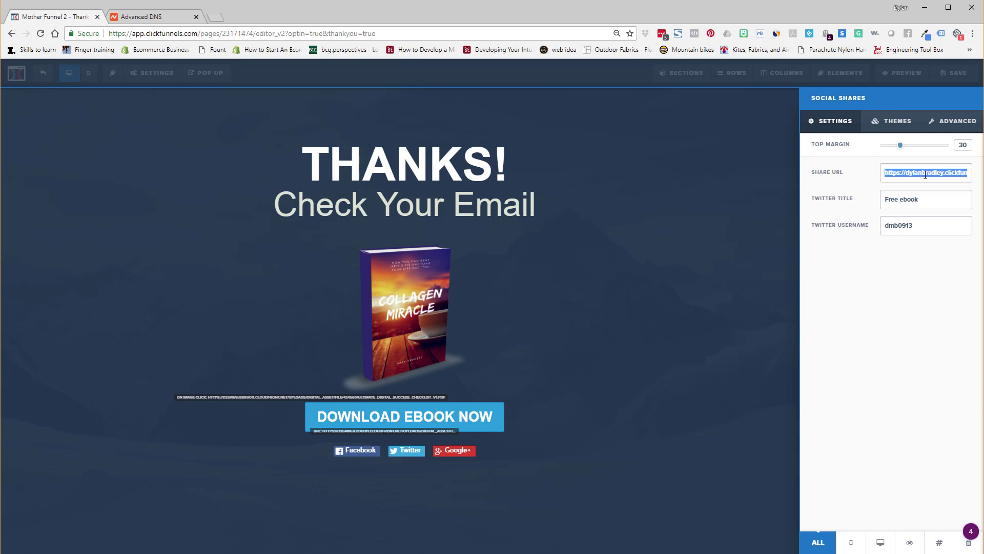
key("ctrl+v")
left_click(653, 204)
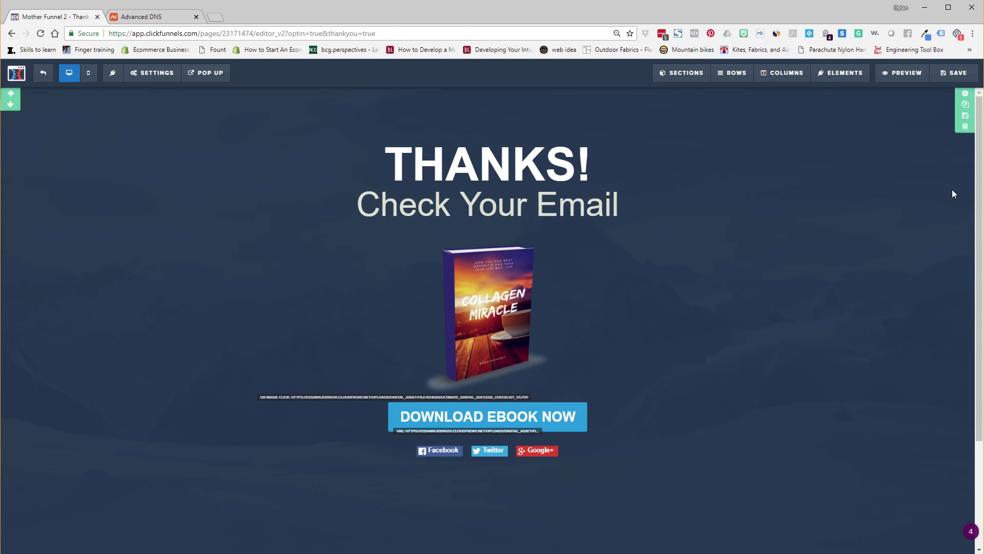
left_click(951, 75)
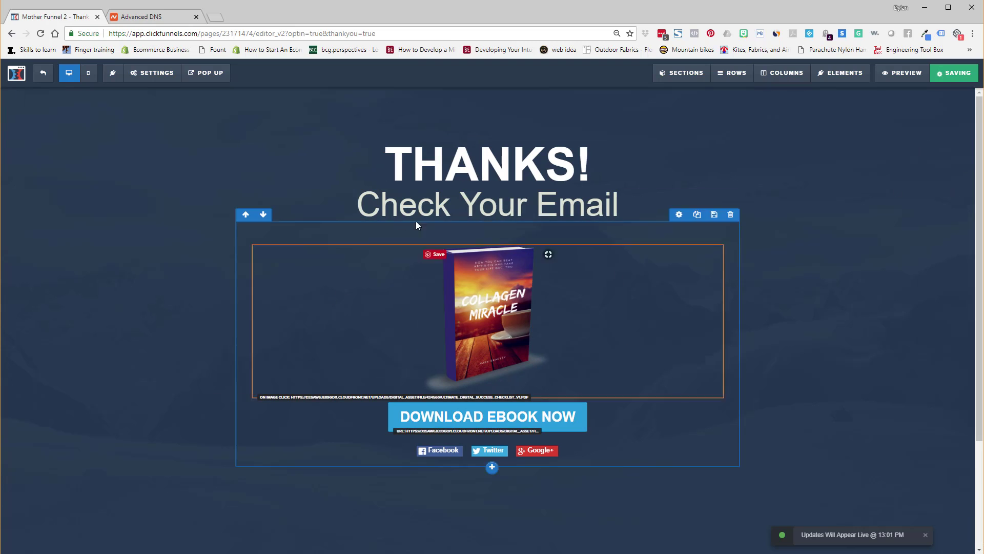
scroll(784, 326, "down", 3)
scroll(786, 328, "up", 3)
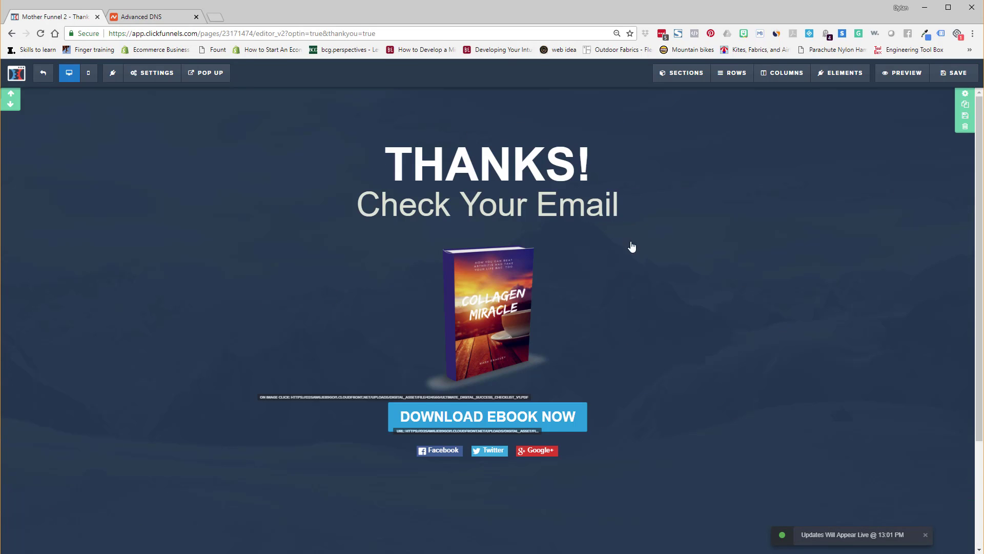
left_click(45, 73)
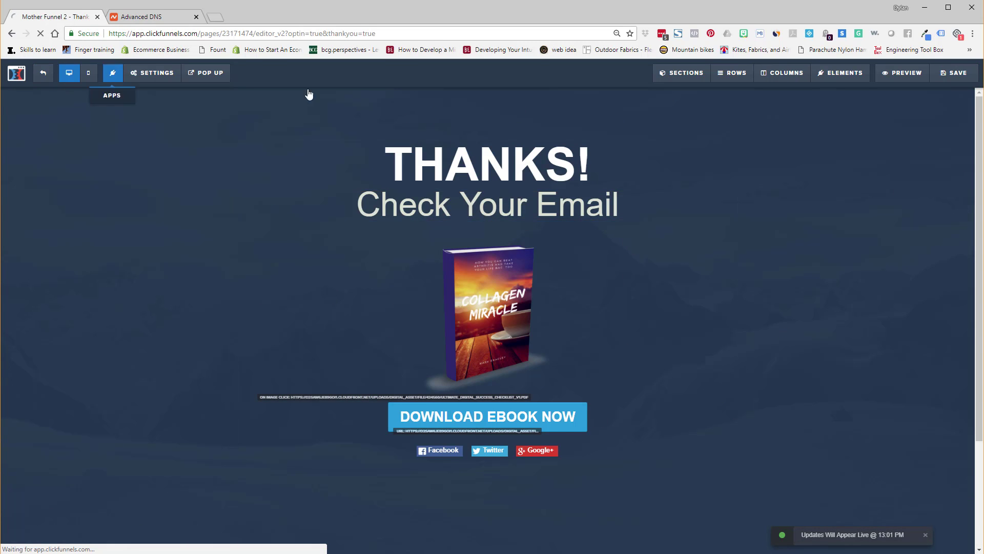